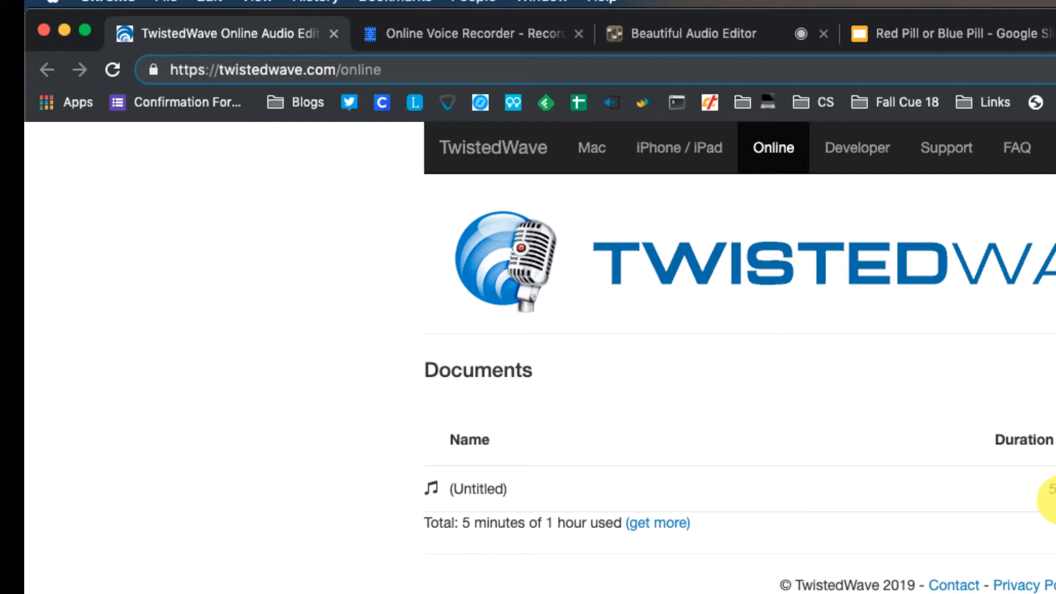
Look over the Online Voice Recorder and Beautiful Audio Editor sites, then the Red Pill or Blue Pill presentation
left_click(533, 34)
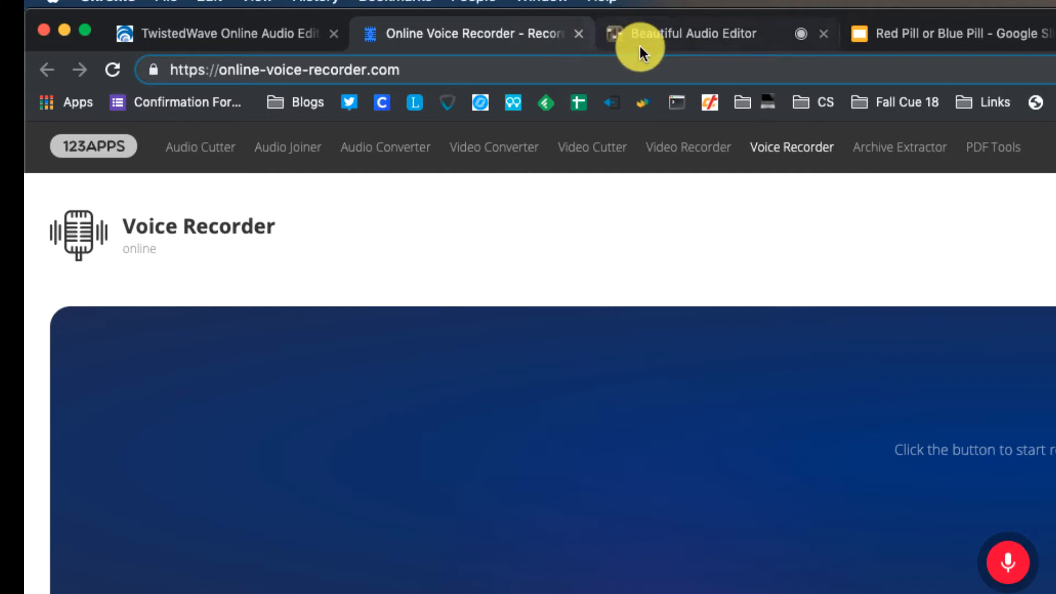
left_click(666, 33)
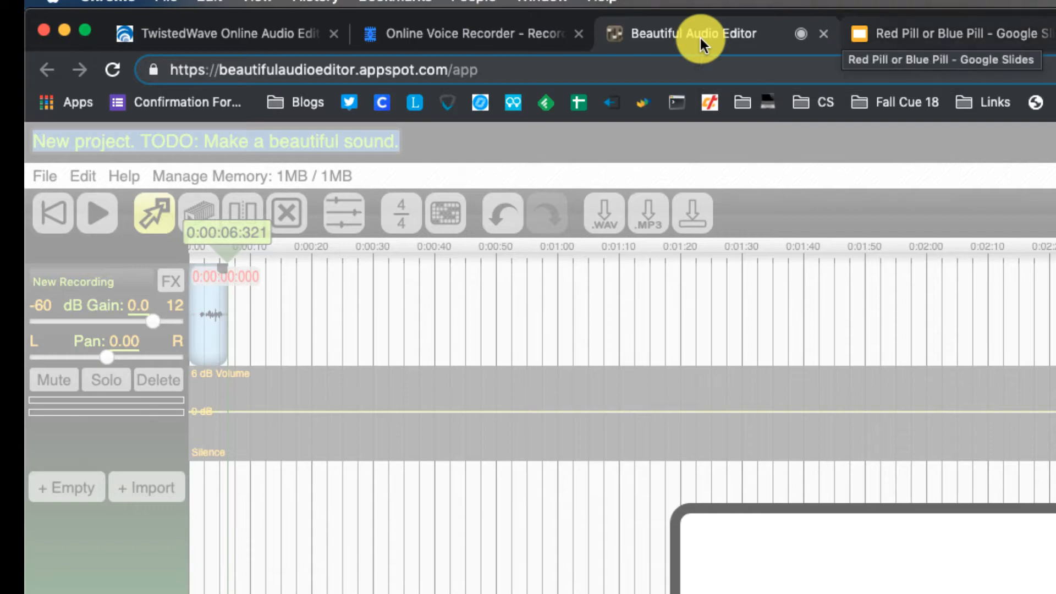
left_click(890, 36)
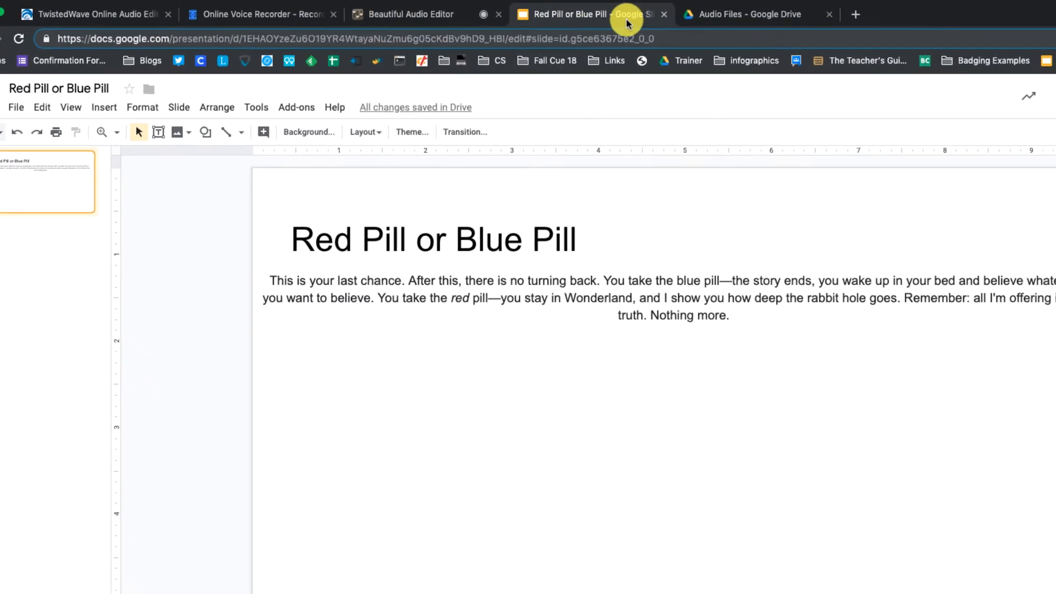
Switch to Google Drive and check the link sharing settings of the Audio Files folder
left_click(742, 15)
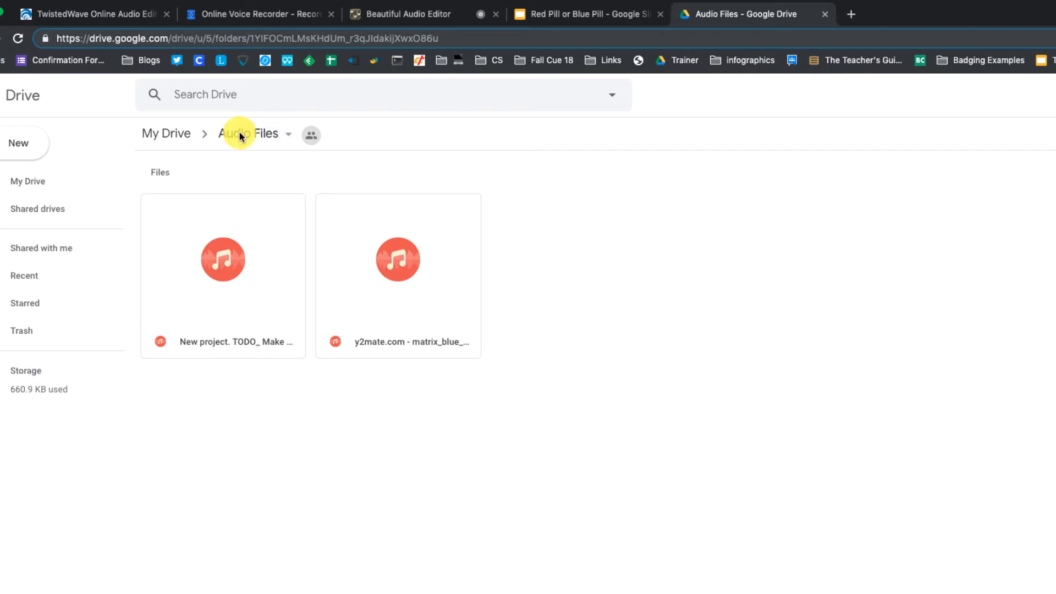
left_click(288, 136)
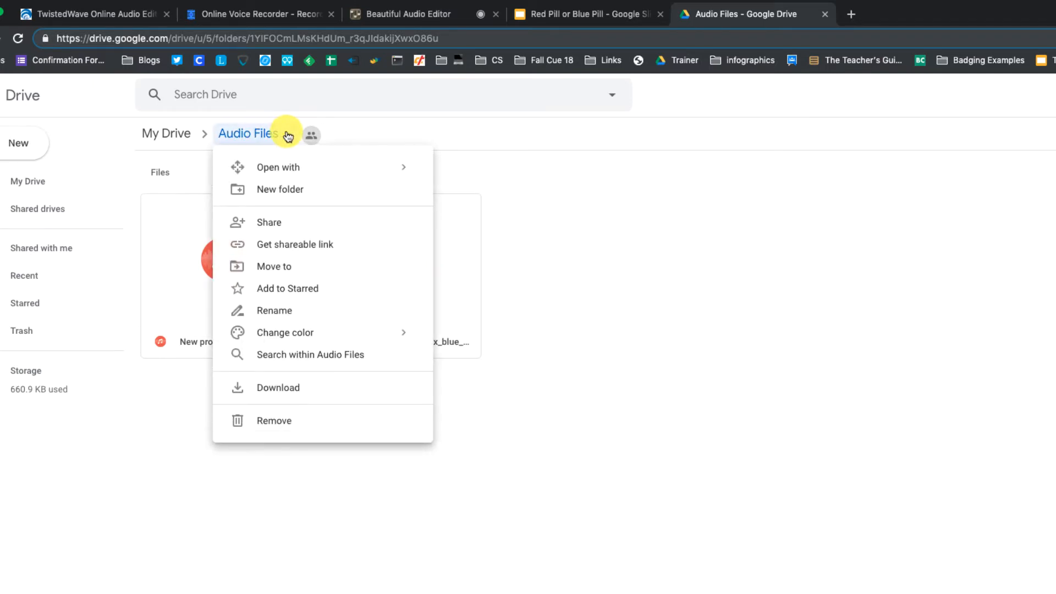
left_click(313, 224)
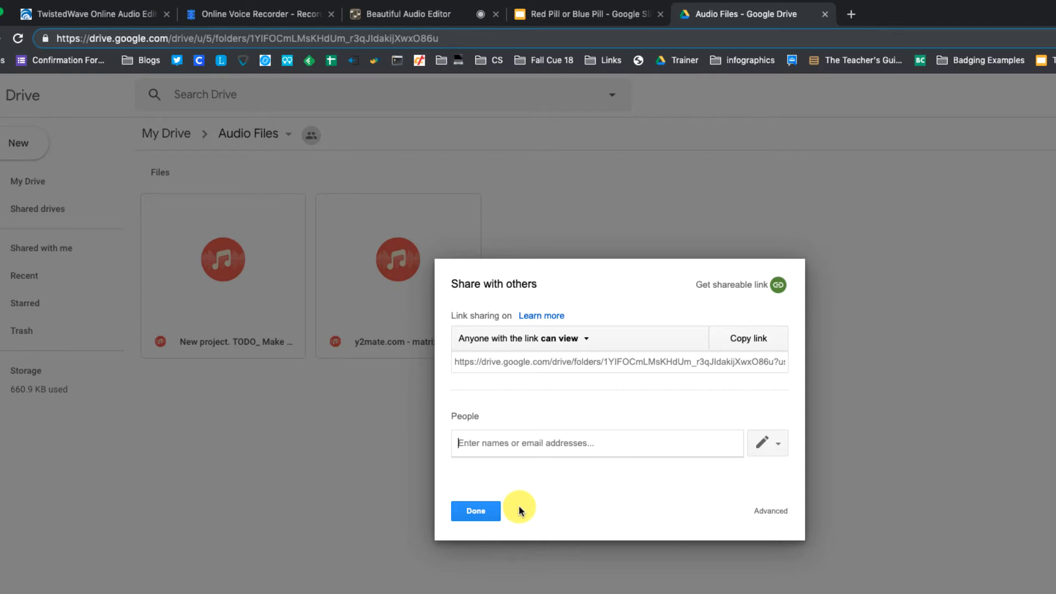
left_click(470, 511)
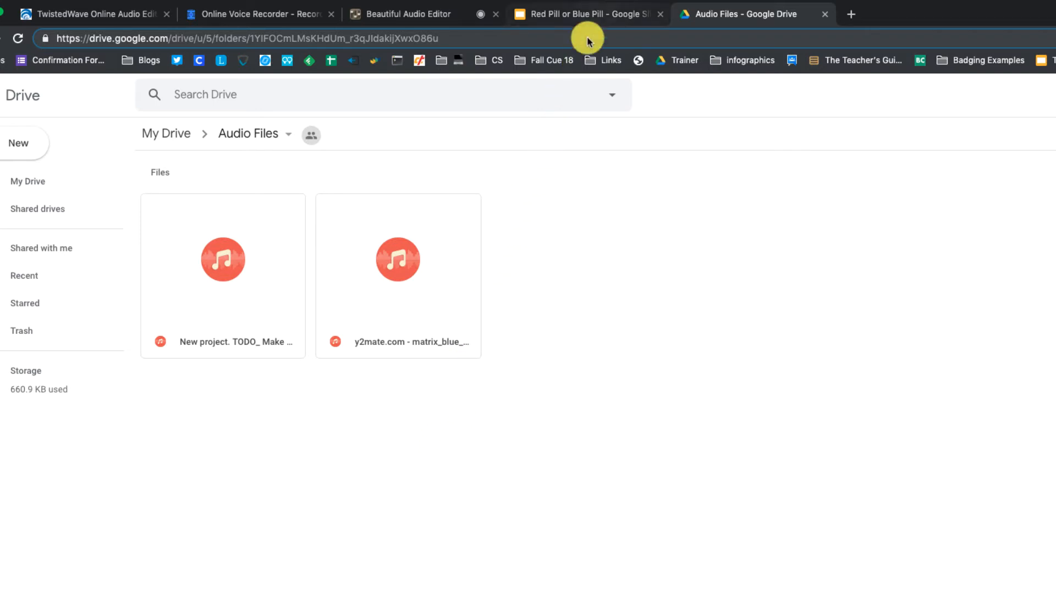
Switch to the Red Pill or Blue Pill presentation and insert the y2mate.com matrix audio file from My Drive onto the slide
left_click(597, 16)
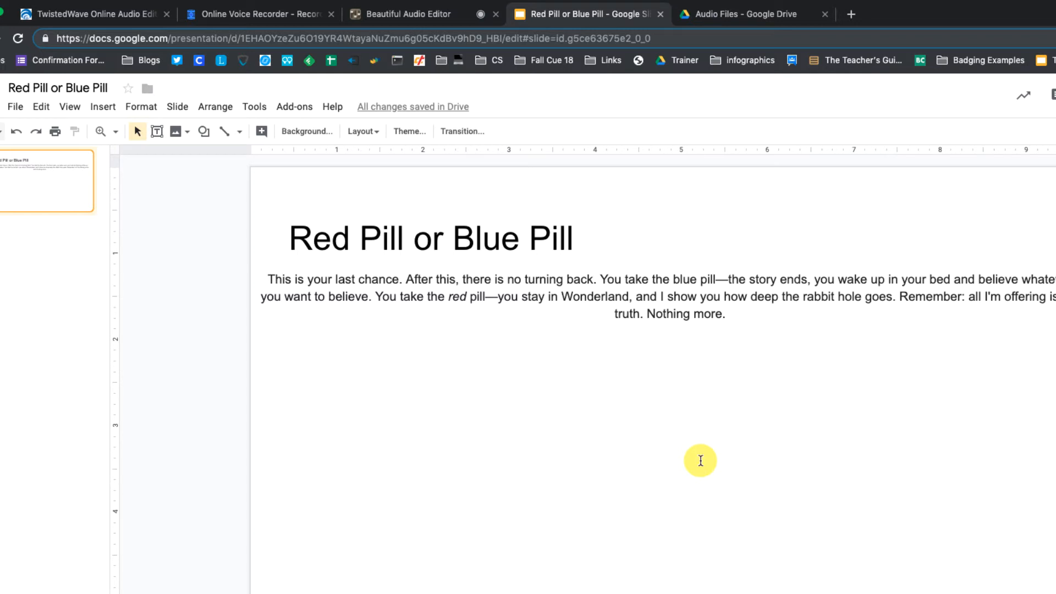
left_click(104, 109)
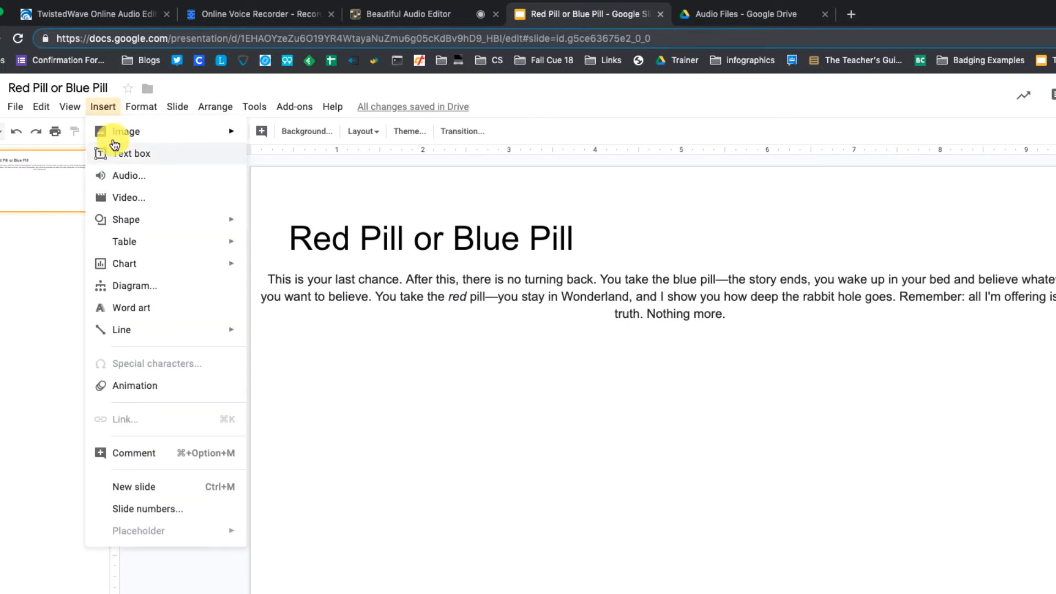
left_click(122, 176)
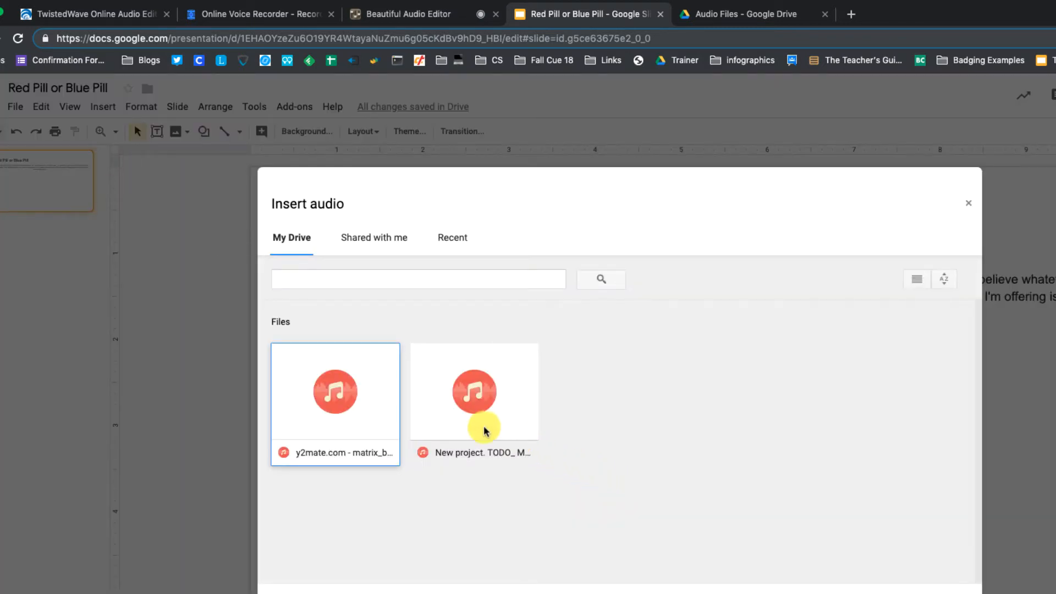
left_click(356, 378)
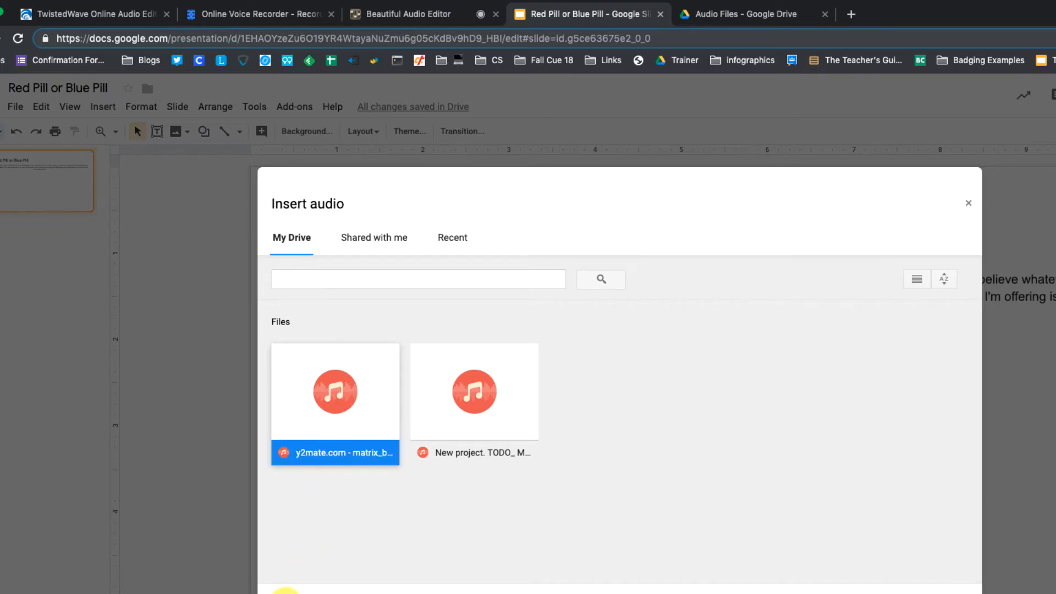
left_click(287, 590)
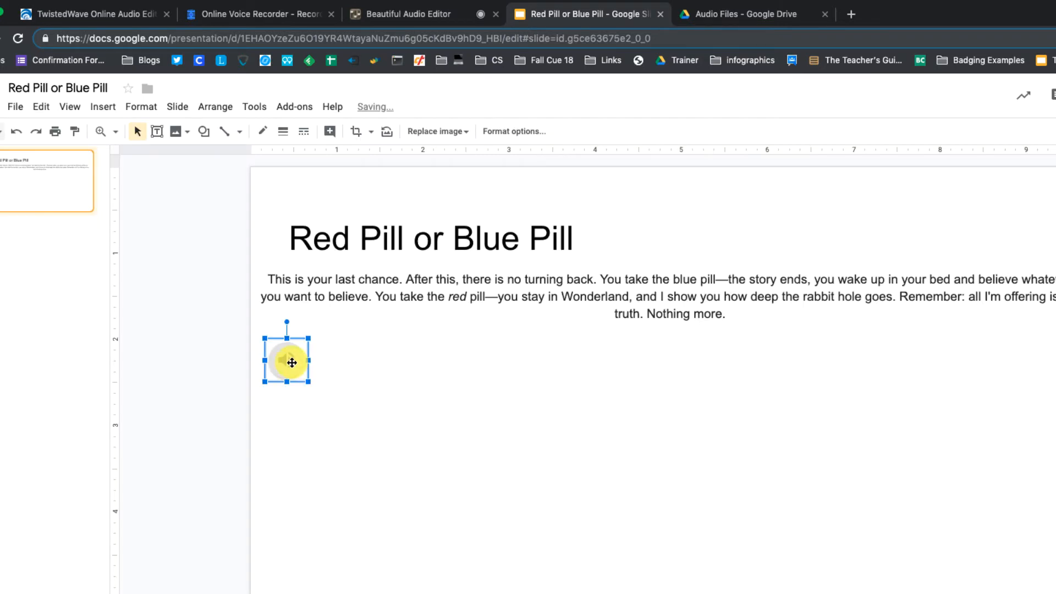
mouse_move(292, 363)
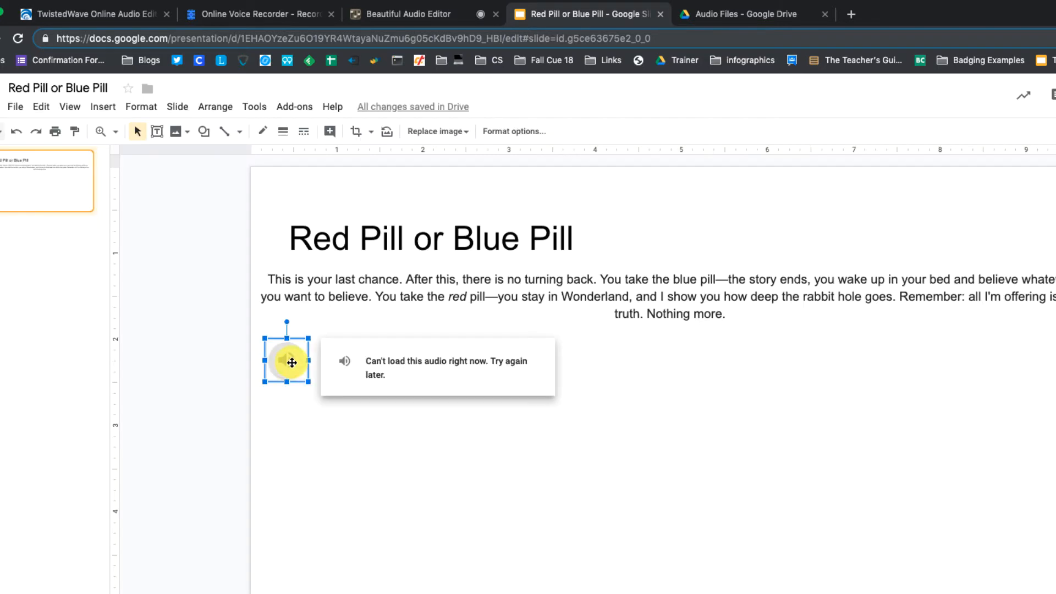
left_click(438, 433)
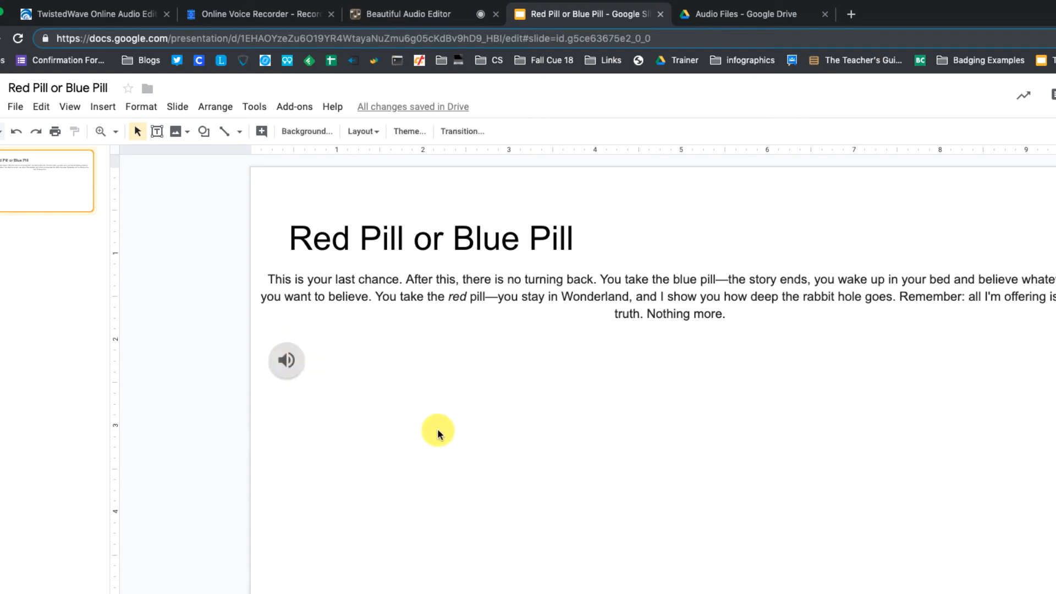
Examine the audio icon's Audio playback format options, including Stop on slide change
left_click(298, 369)
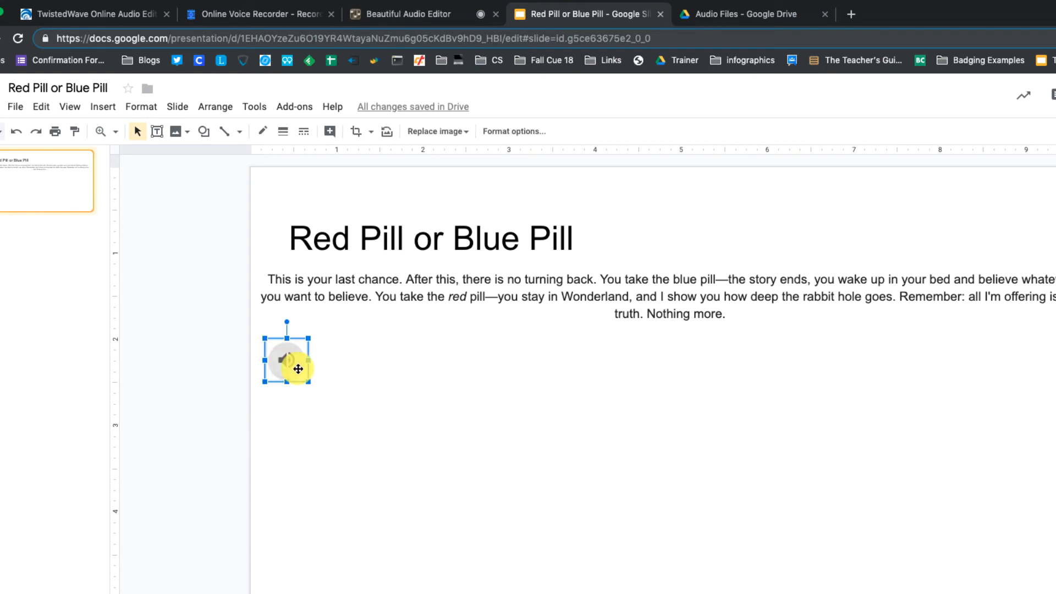
left_click(509, 137)
left_click(1043, 178)
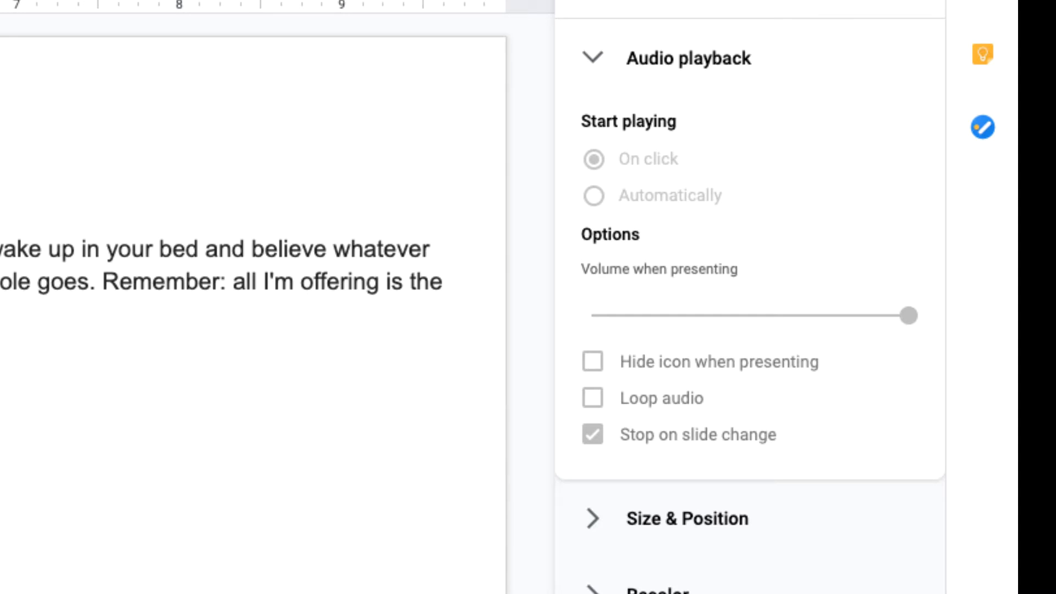
left_click(593, 435)
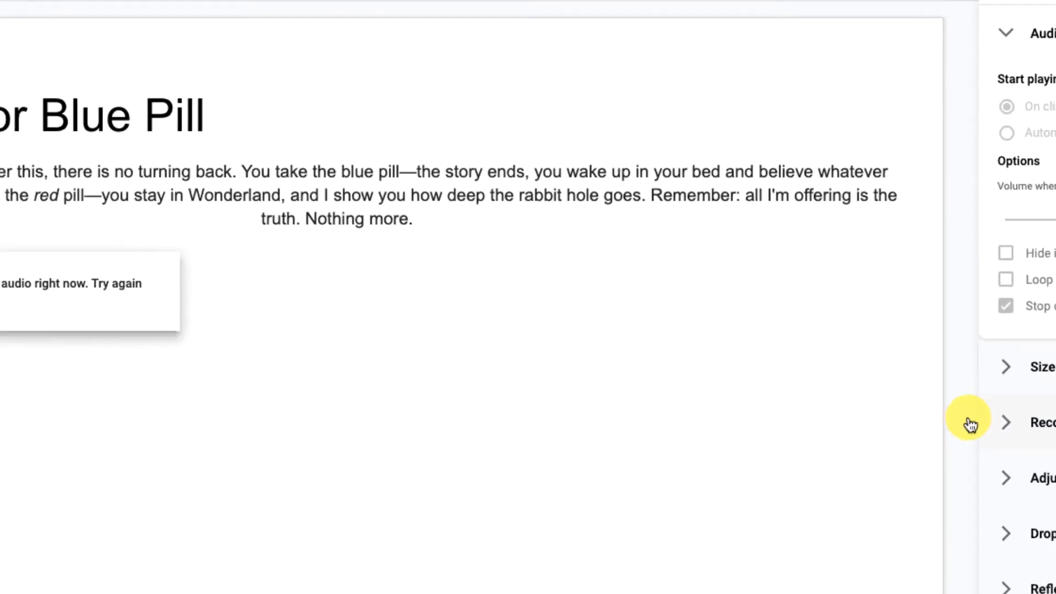
key("Escape")
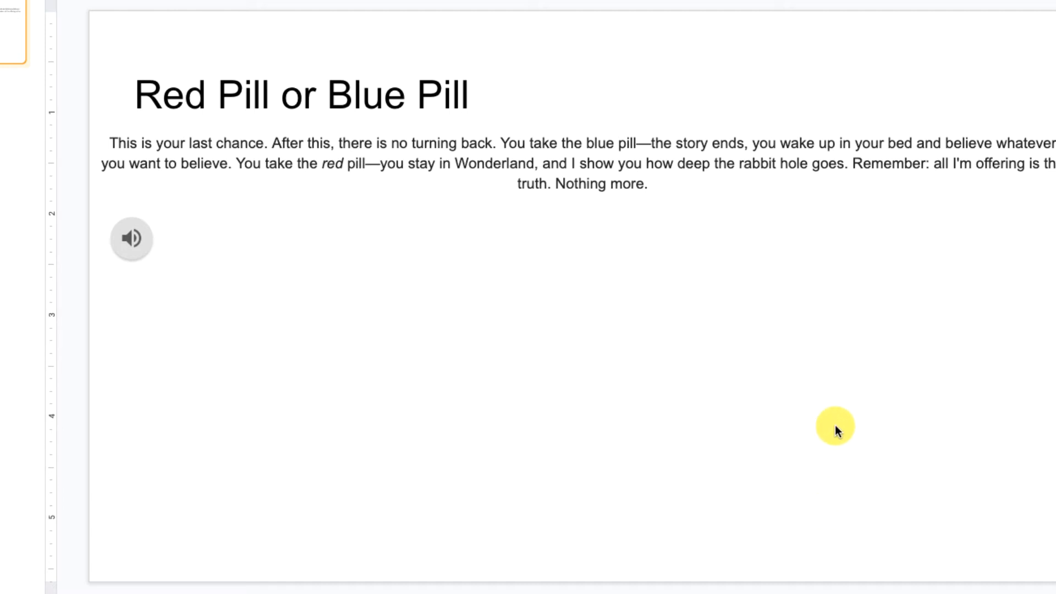
Paste the copied image of the red and blue pills and position it just below the slide's paragraph
key("ctrl+v")
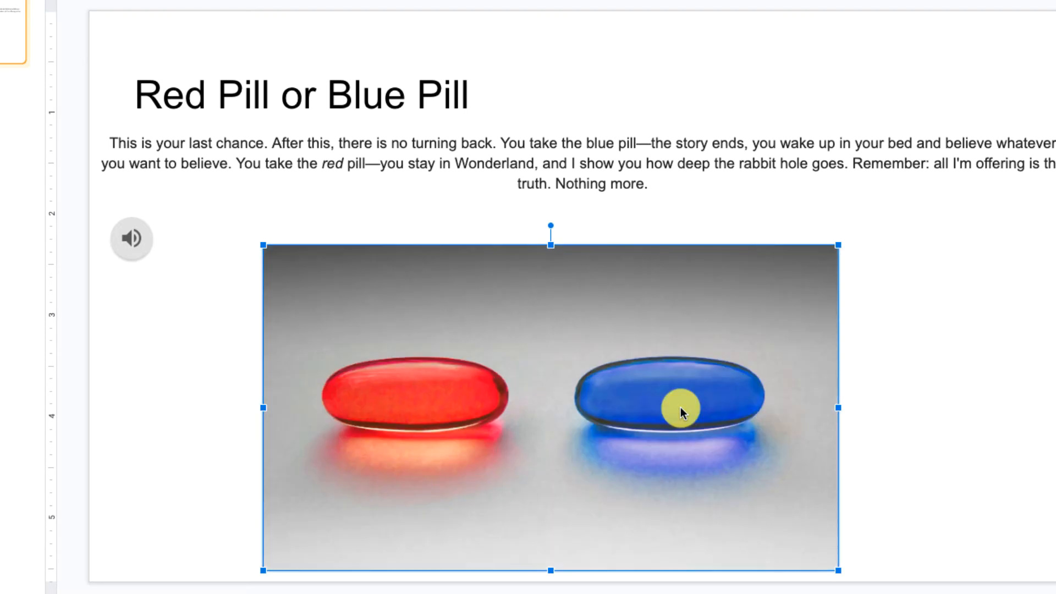
left_click_drag(671, 282, 674, 275)
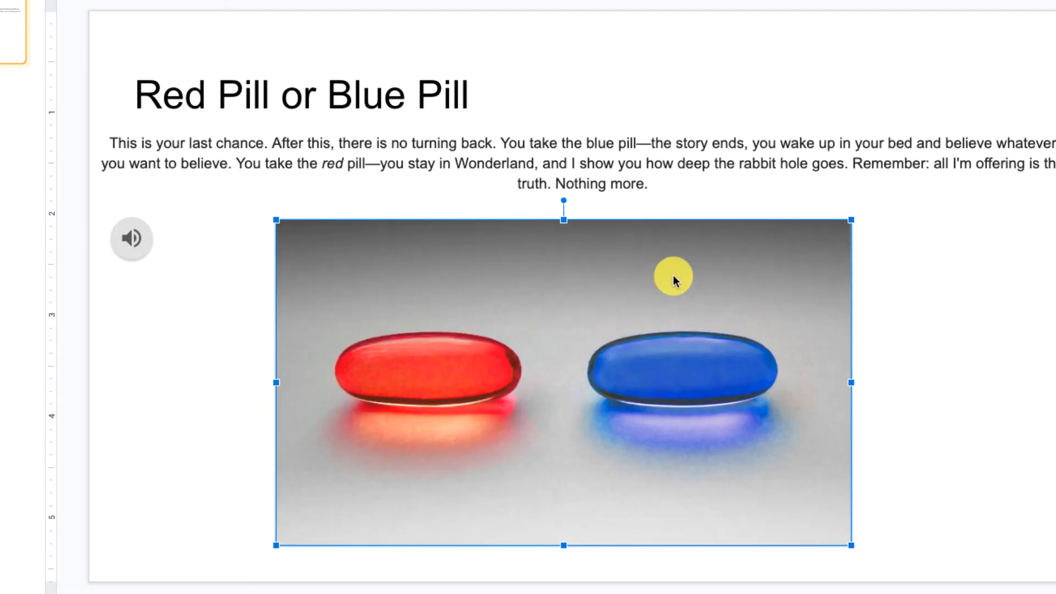
left_click(909, 407)
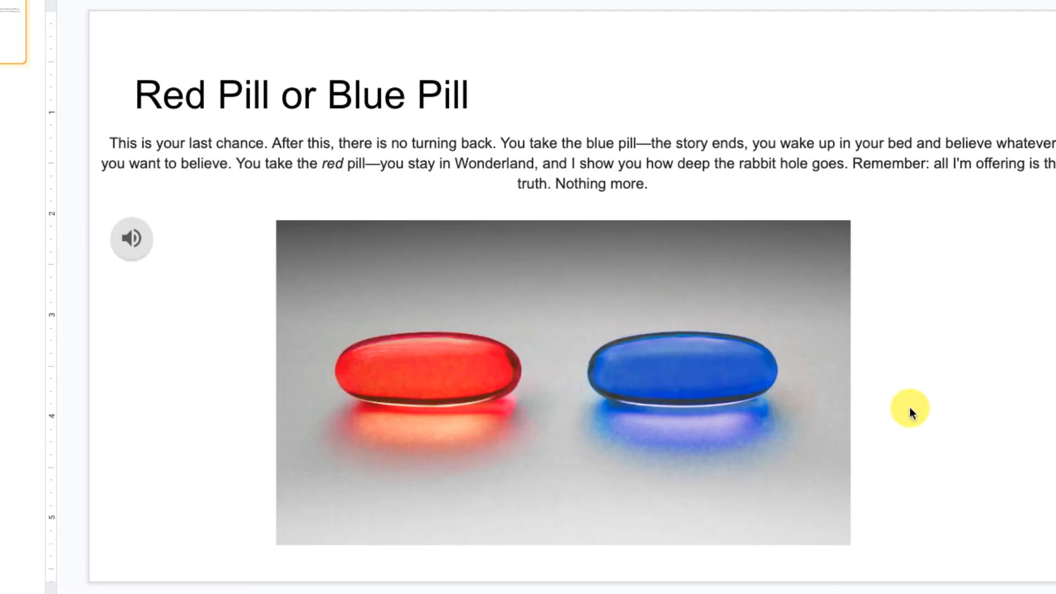
Draw a rectangle across the image's upper edge above the red pill and label it with the centred text "Red Pill"
left_click(258, 60)
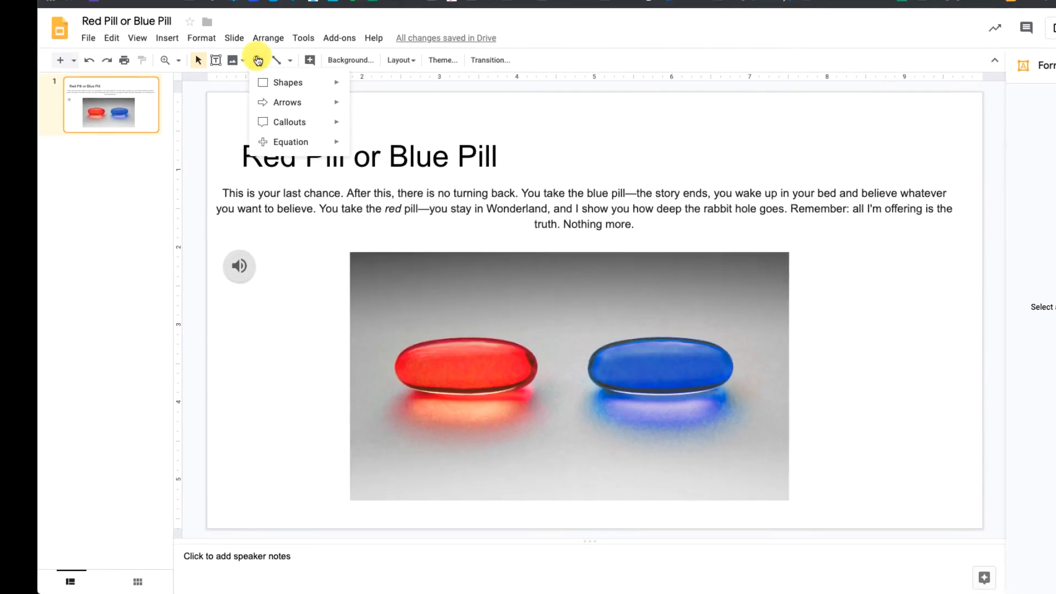
mouse_move(305, 84)
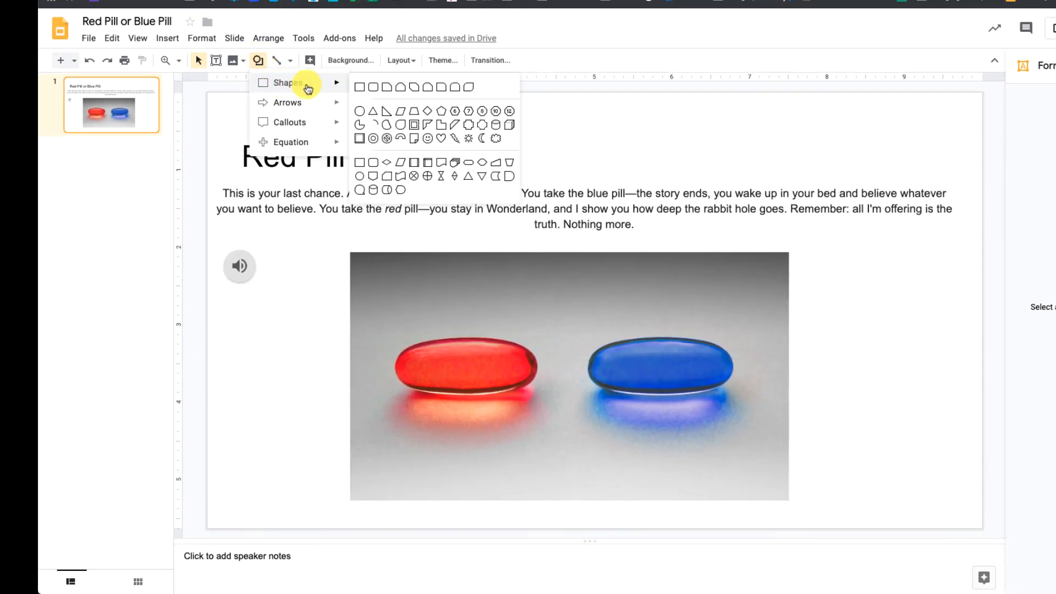
left_click(354, 84)
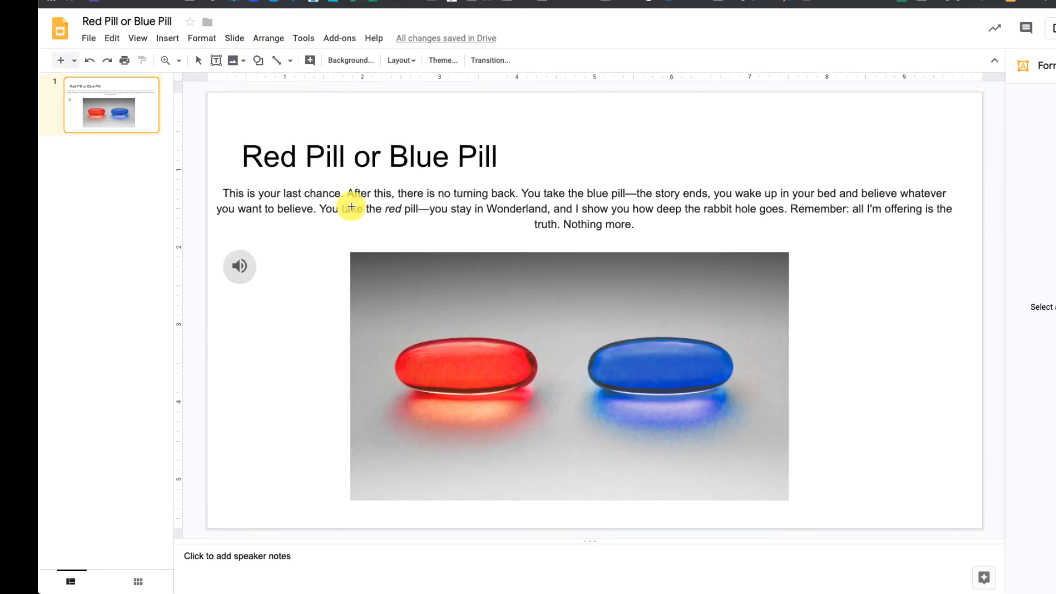
left_click(356, 254)
left_click_drag(554, 288, 558, 286)
left_click(430, 243)
left_click(442, 277)
type("Red Pill")
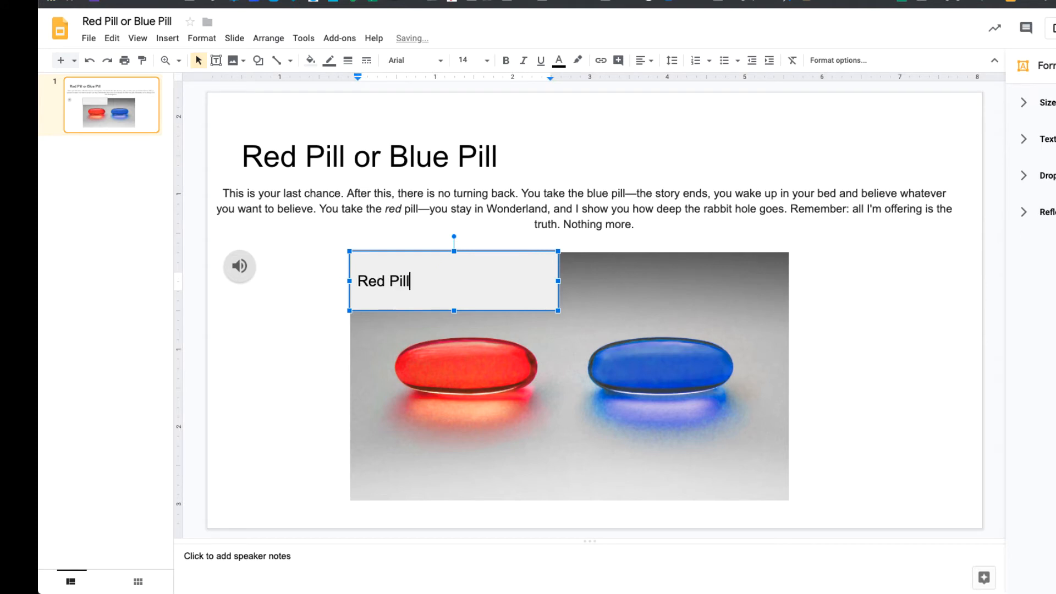
key("ctrl+shift+e")
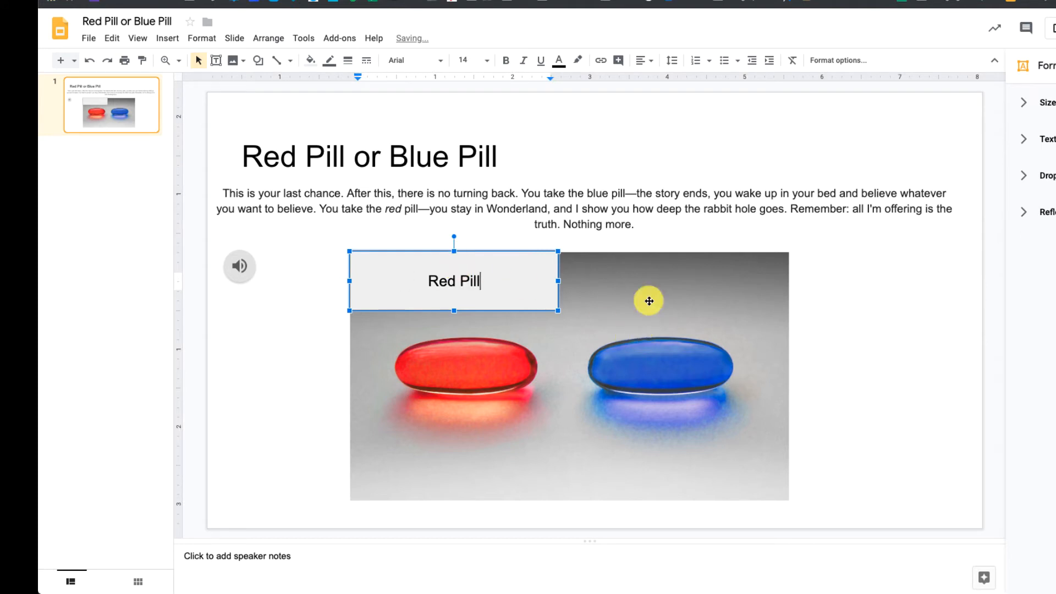
left_click(610, 295)
Duplicate the Red Pill rectangle above the blue pill and change the copy's text to "Blue Pill"
left_click(502, 287)
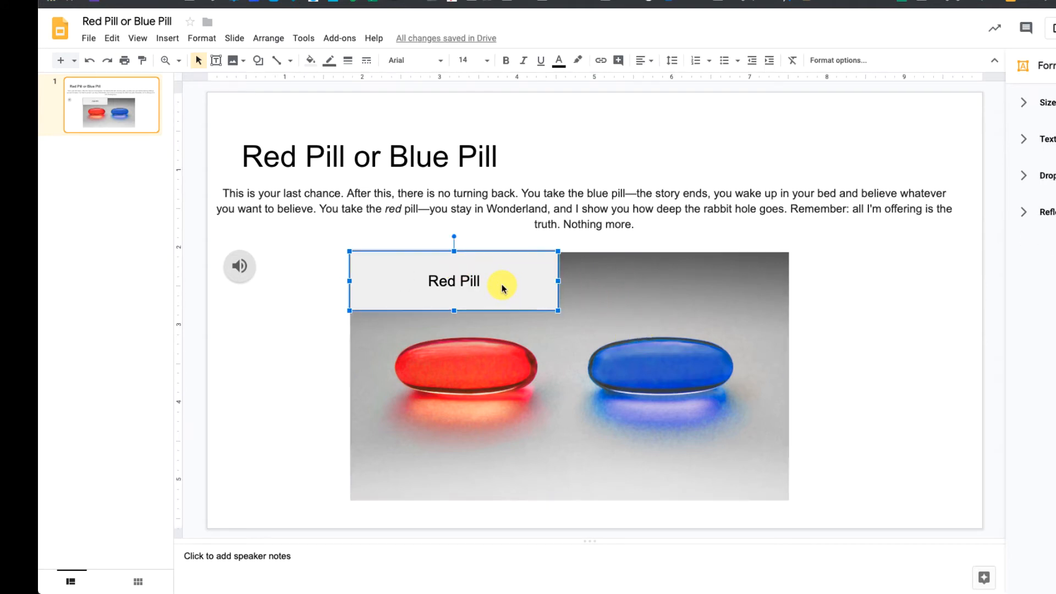
left_click_drag(502, 286, 751, 271)
double_click(672, 281)
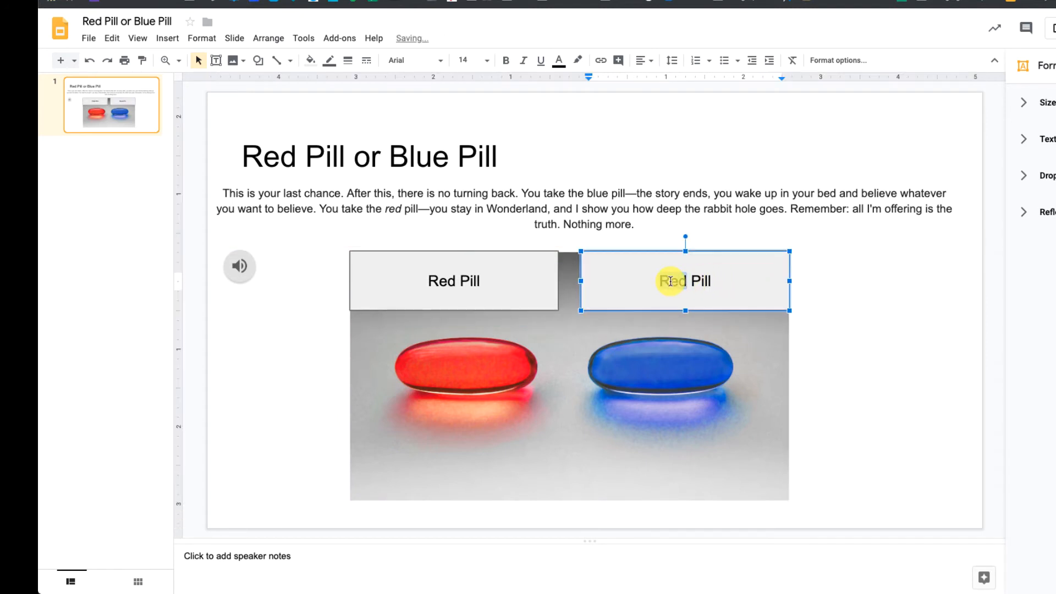
type("Blue")
left_click(879, 335)
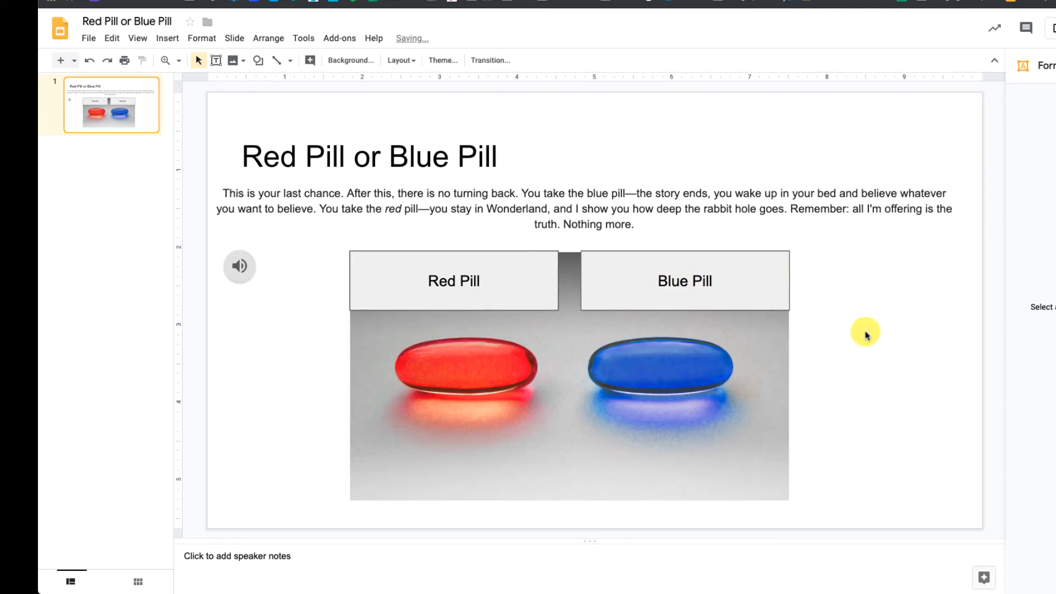
Widen the Red Pill and Blue Pill rectangles until their inner edges meet at the middle of the image
left_click(542, 276)
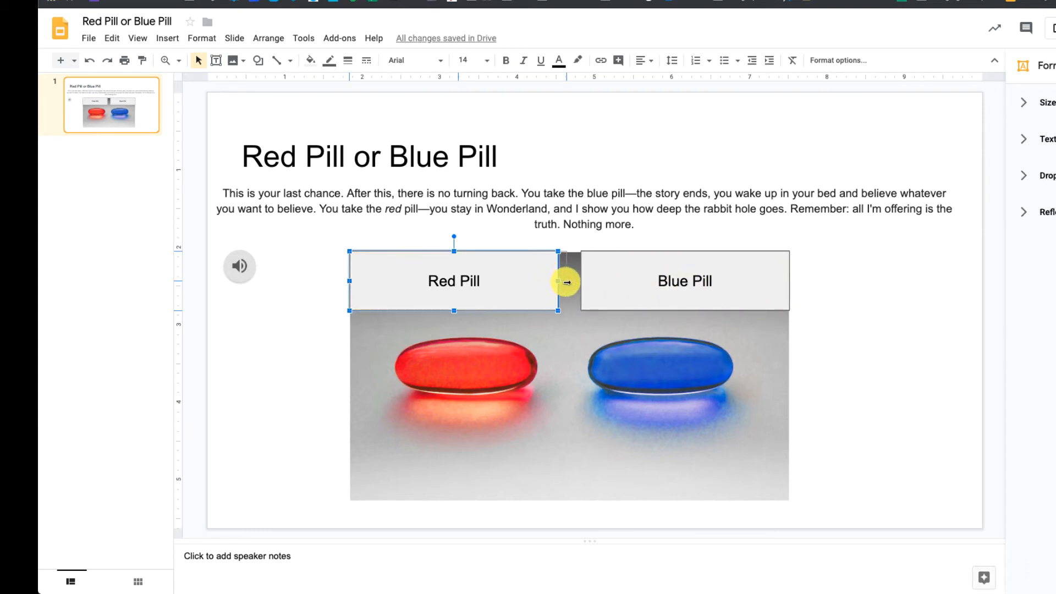
left_click(591, 279)
left_click_drag(569, 282, 567, 282)
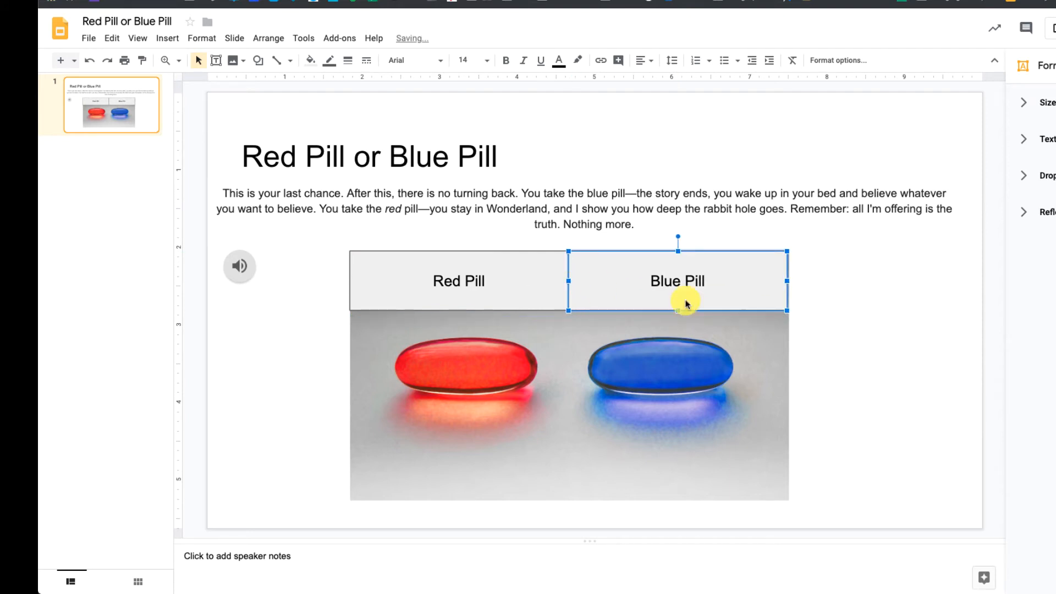
left_click(902, 333)
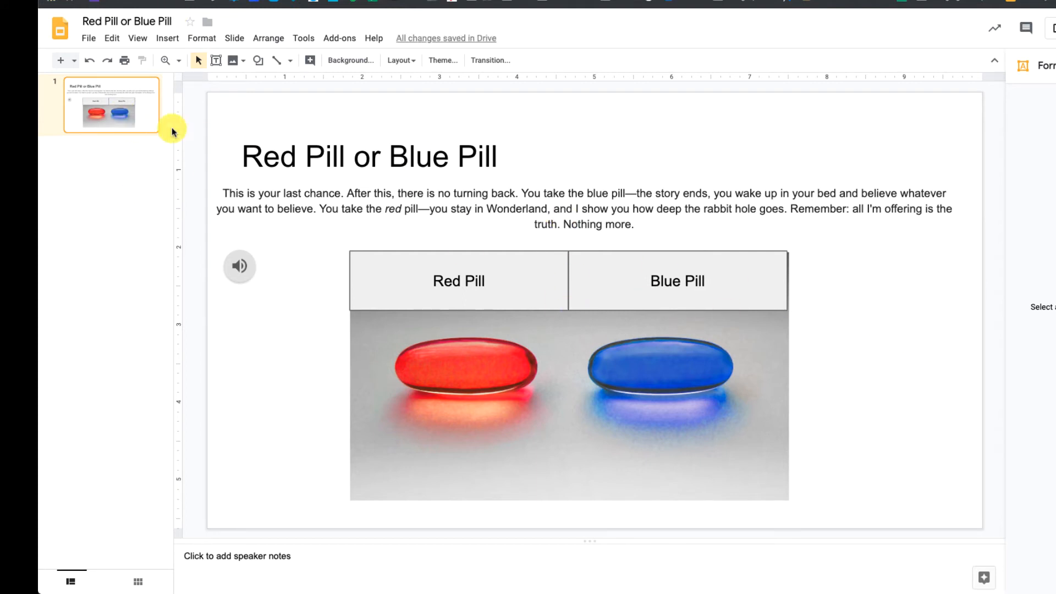
Add a new slide after slide 1 and title it "Red Pill"
right_click(128, 122)
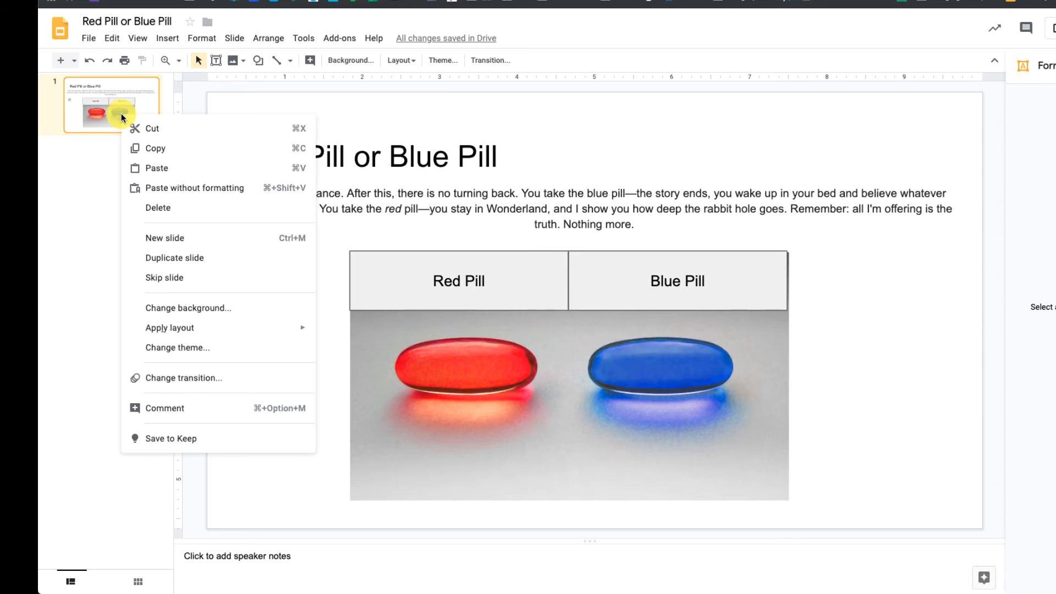
left_click(179, 242)
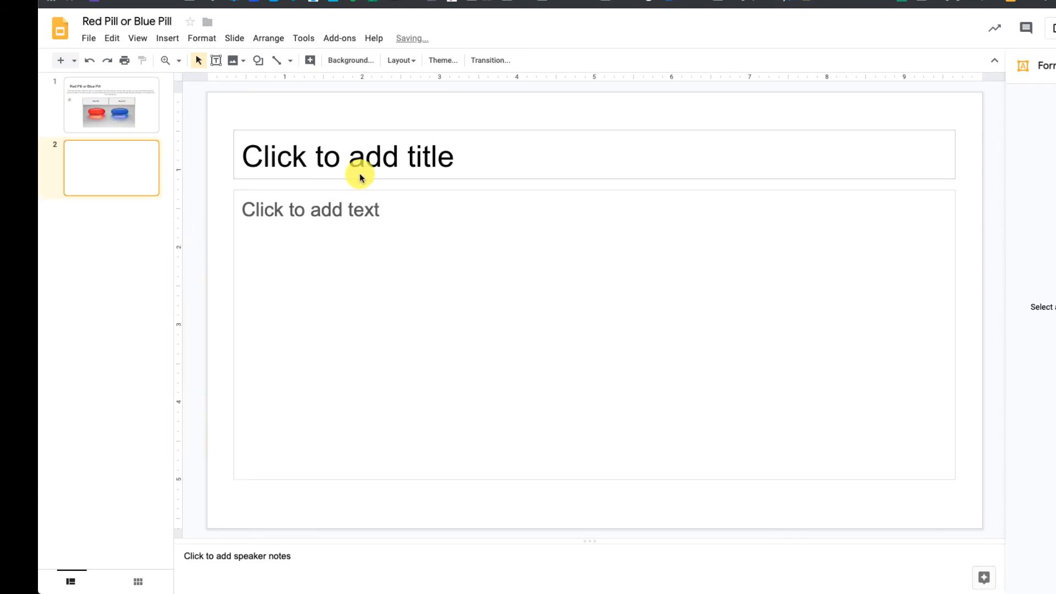
left_click(391, 162)
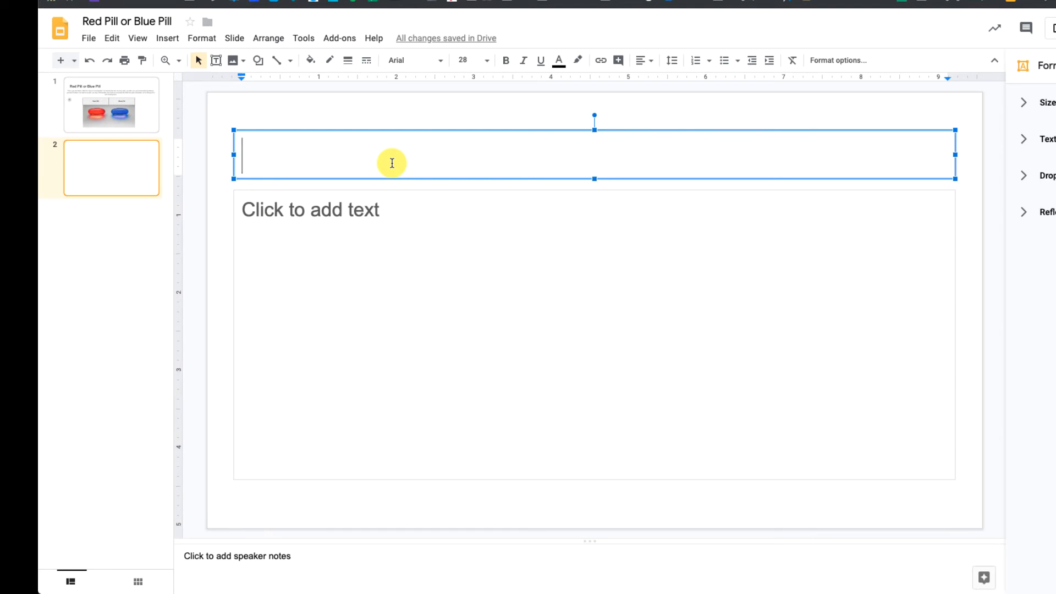
type("Red Pill")
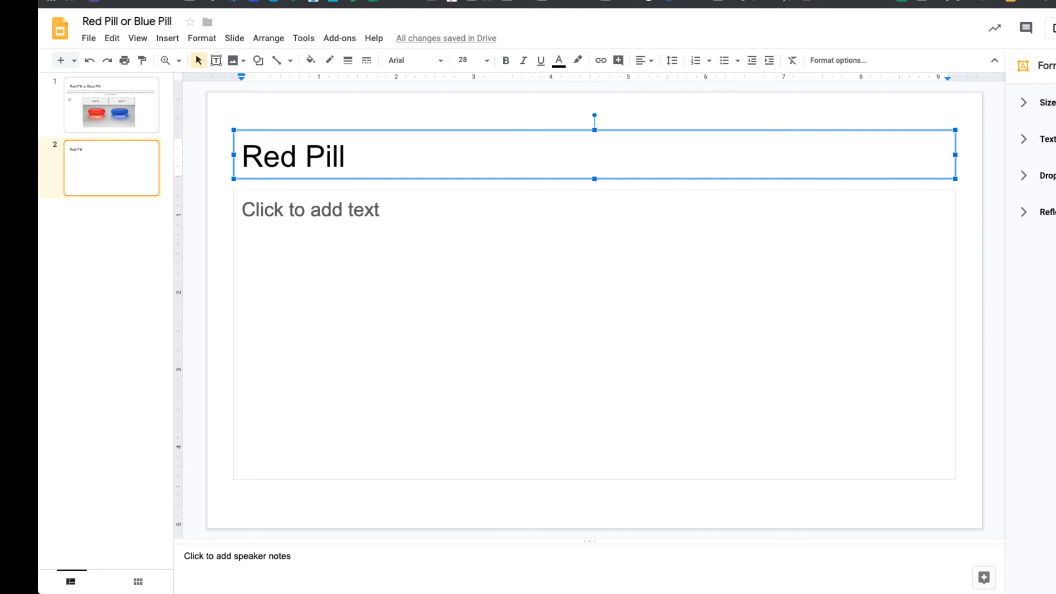
Fill the Red Pill slide's body with "You chose the red pill! You are now in the Matrix!"
left_click(361, 206)
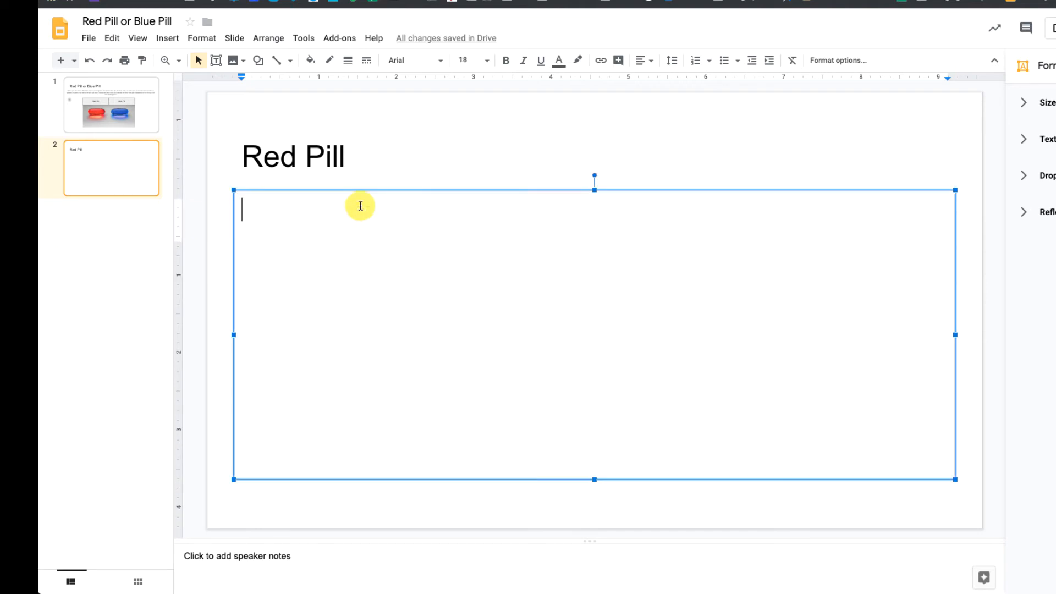
type("You chos")
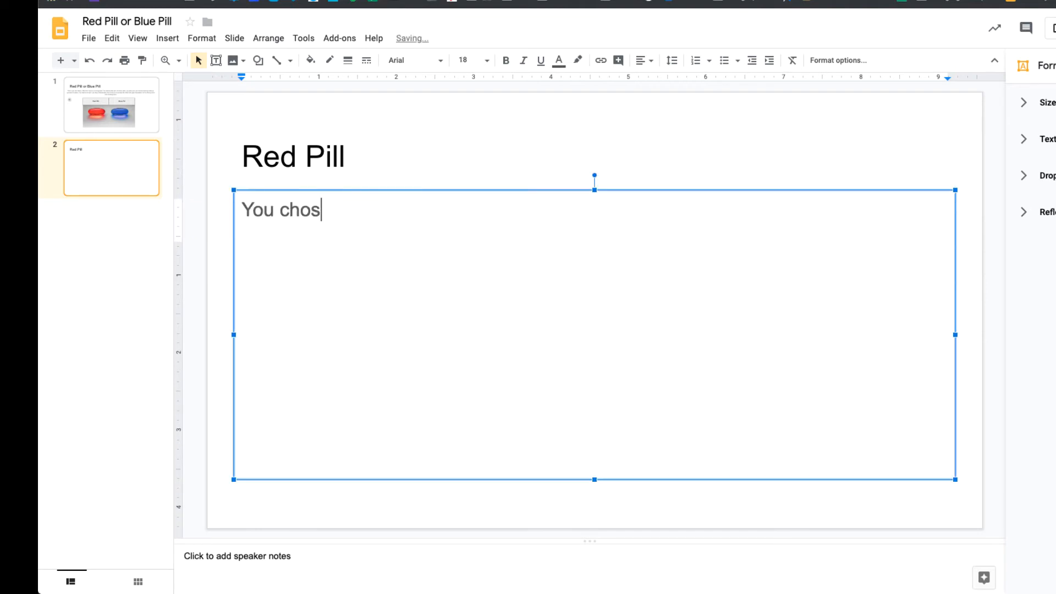
type("e the red pill! ")
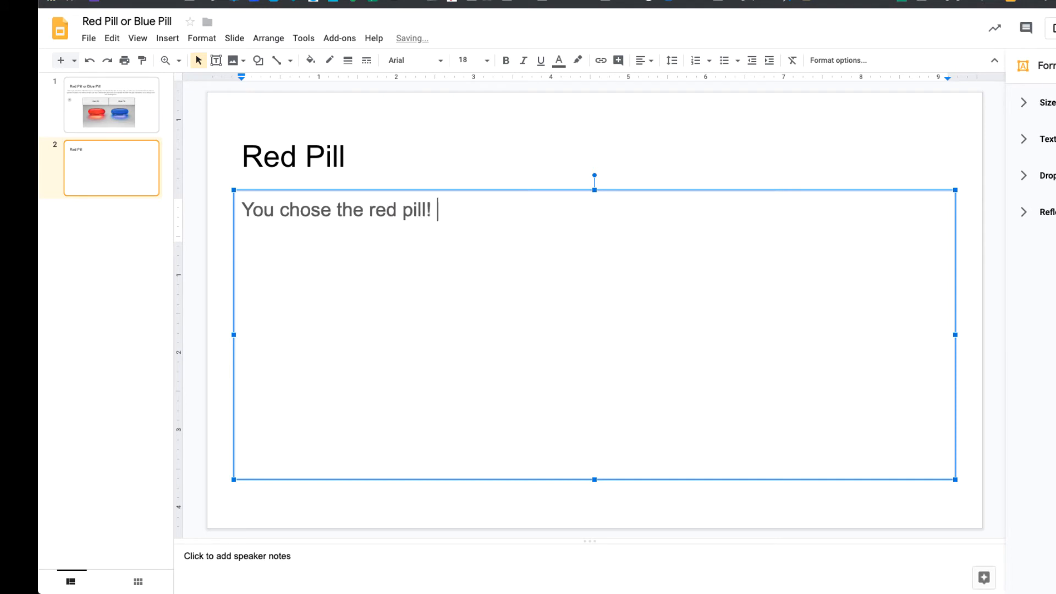
type("You are now in the M")
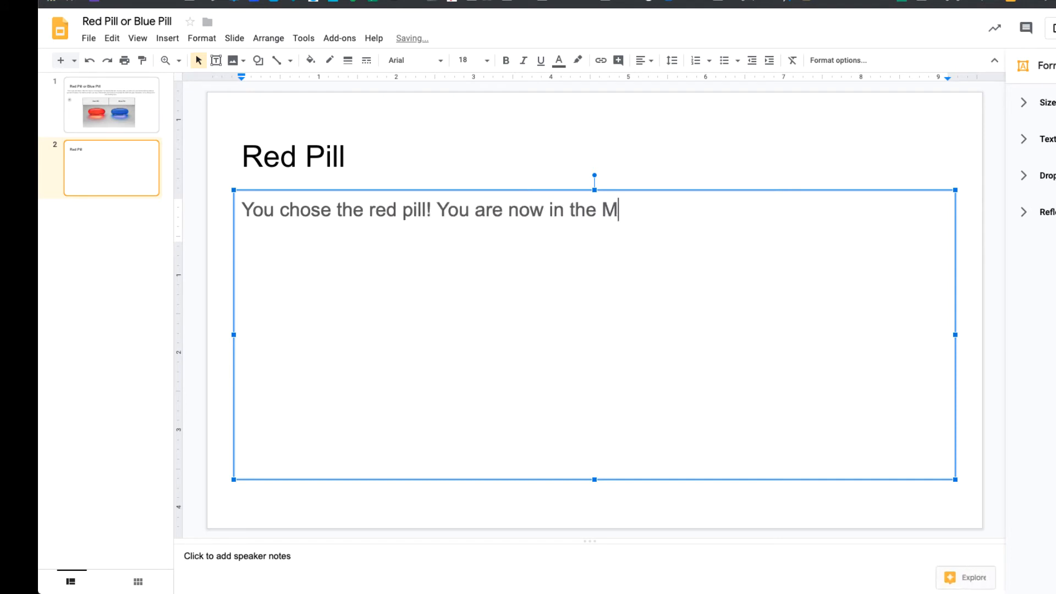
type("atrix!")
left_click(406, 207)
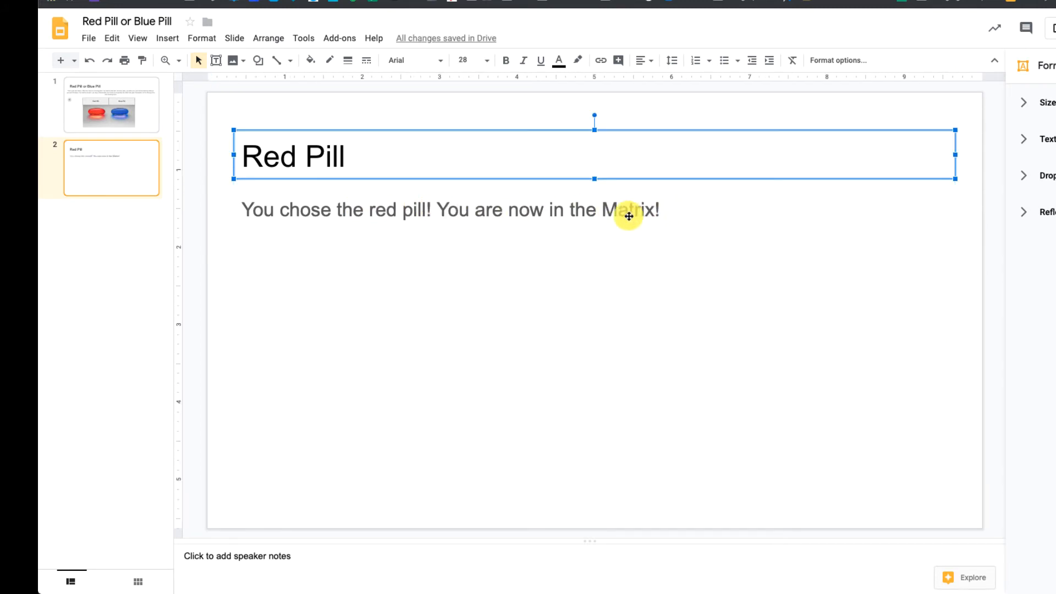
left_click(188, 281)
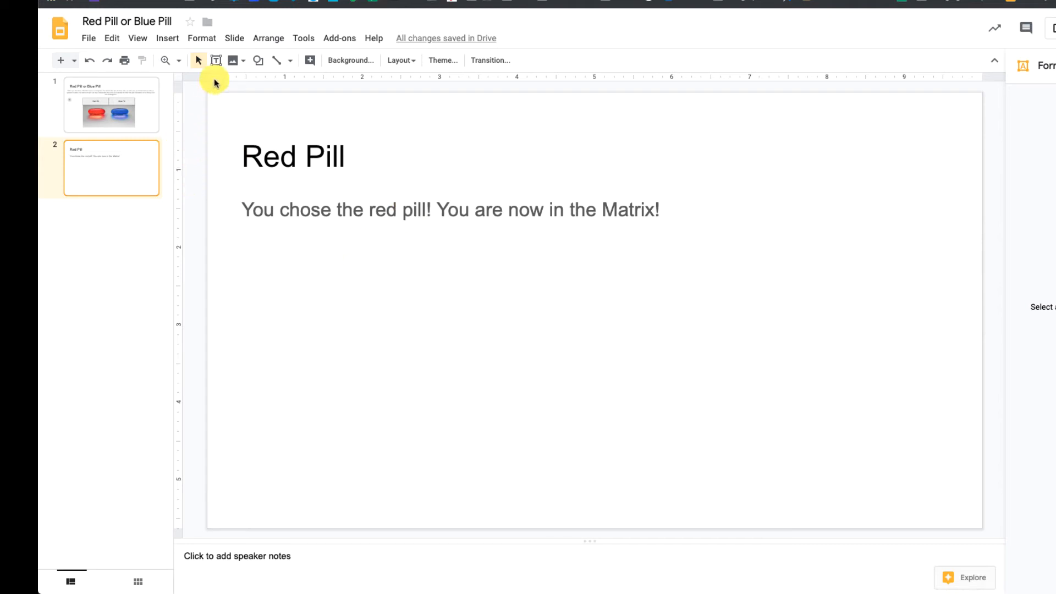
Draw a right-pointing block arrow in the slide's lower-right corner and label it "Play Again?"
left_click(258, 60)
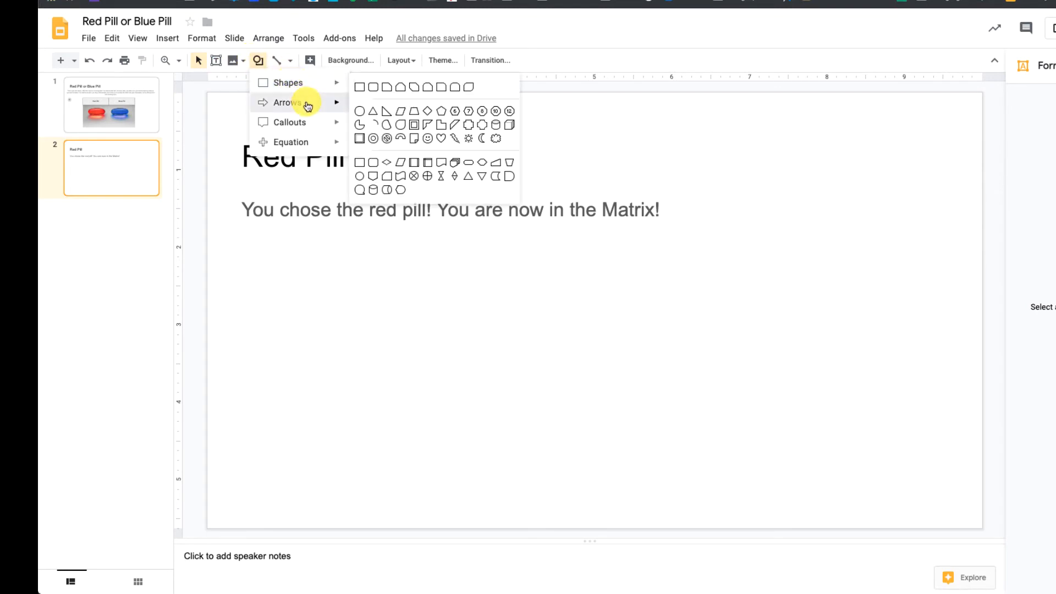
mouse_move(307, 102)
left_click(362, 110)
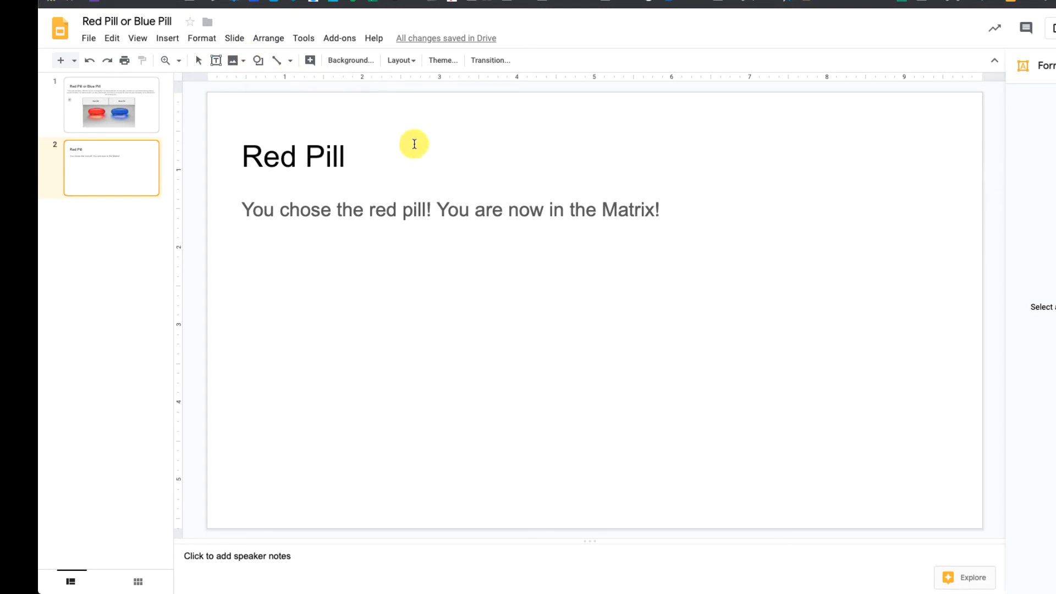
left_click_drag(845, 461, 976, 523)
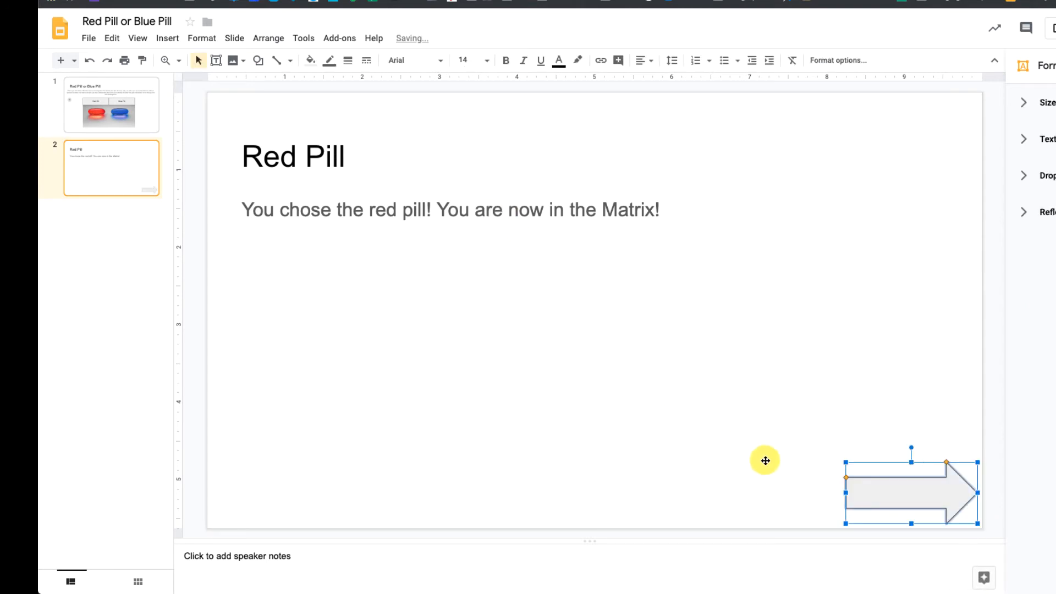
type("Pla")
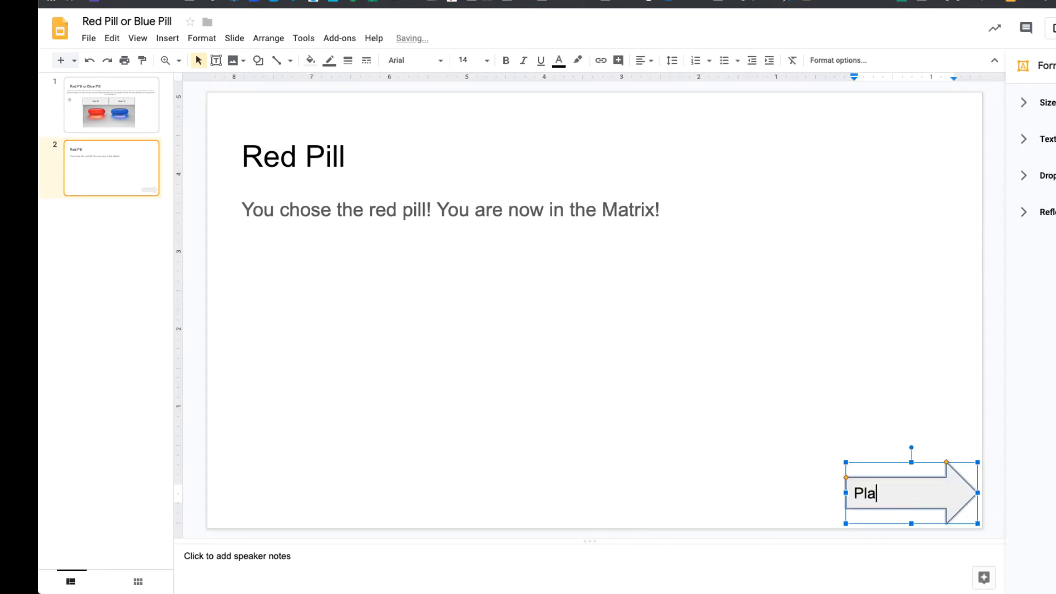
type("y Again?")
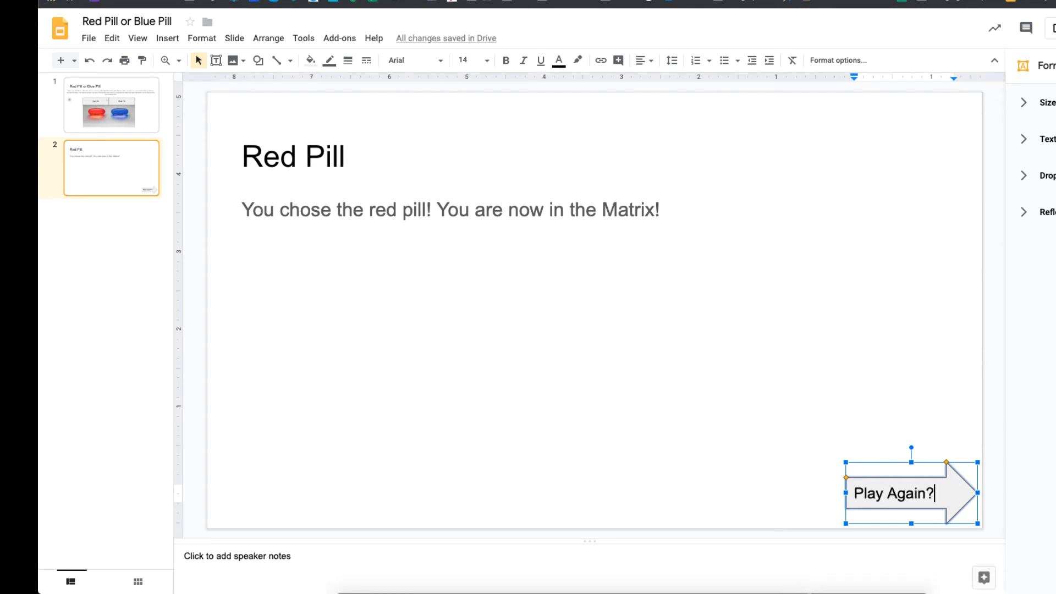
Shorten the body text box from its lower edge to just below the text, clear of the Play Again? arrow
left_click(955, 471)
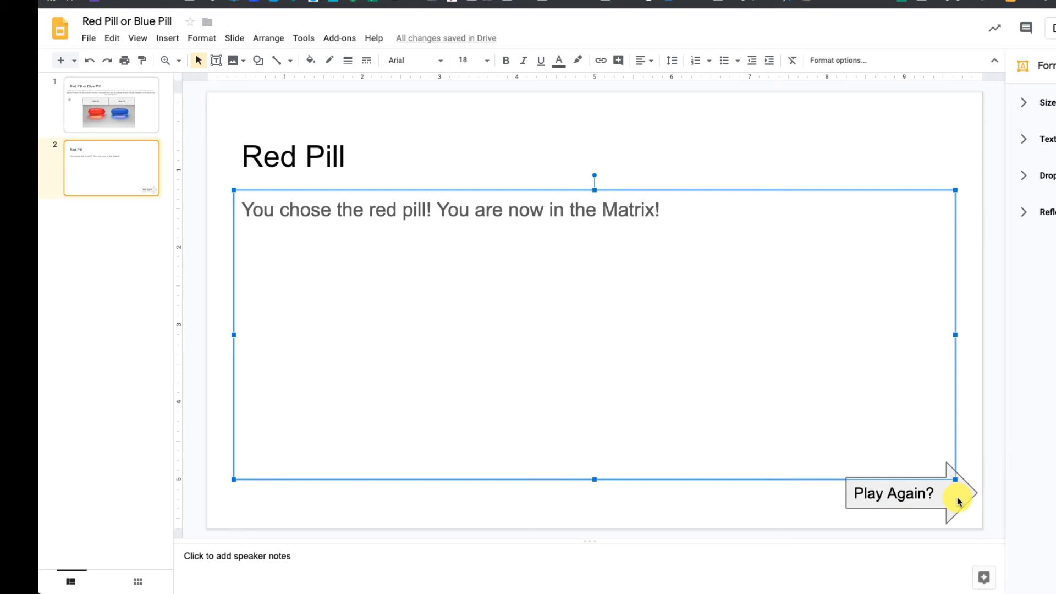
left_click(957, 497)
left_click(941, 475)
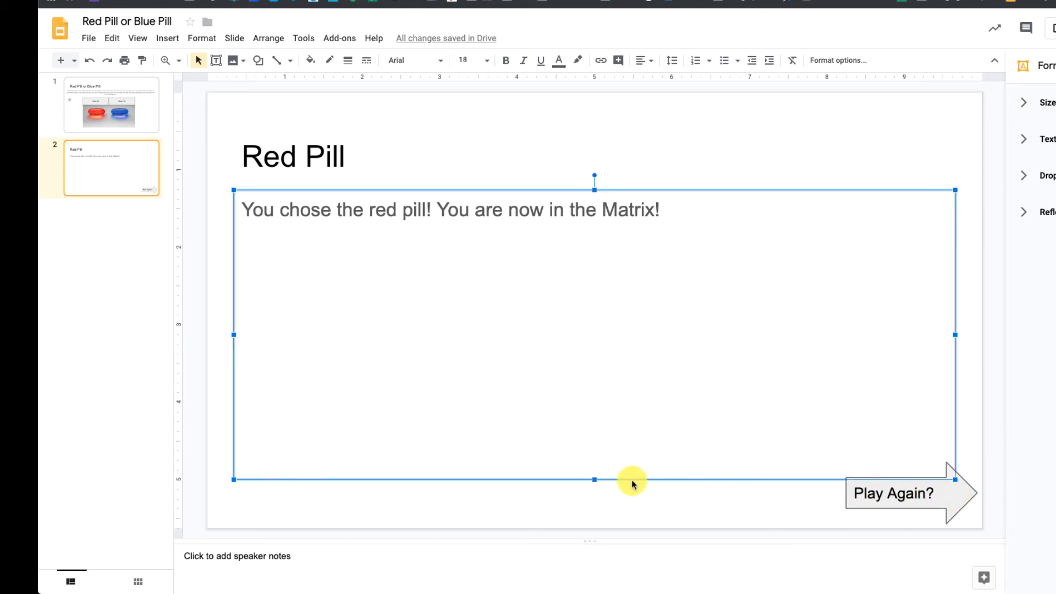
left_click_drag(594, 479, 606, 273)
left_click(747, 479)
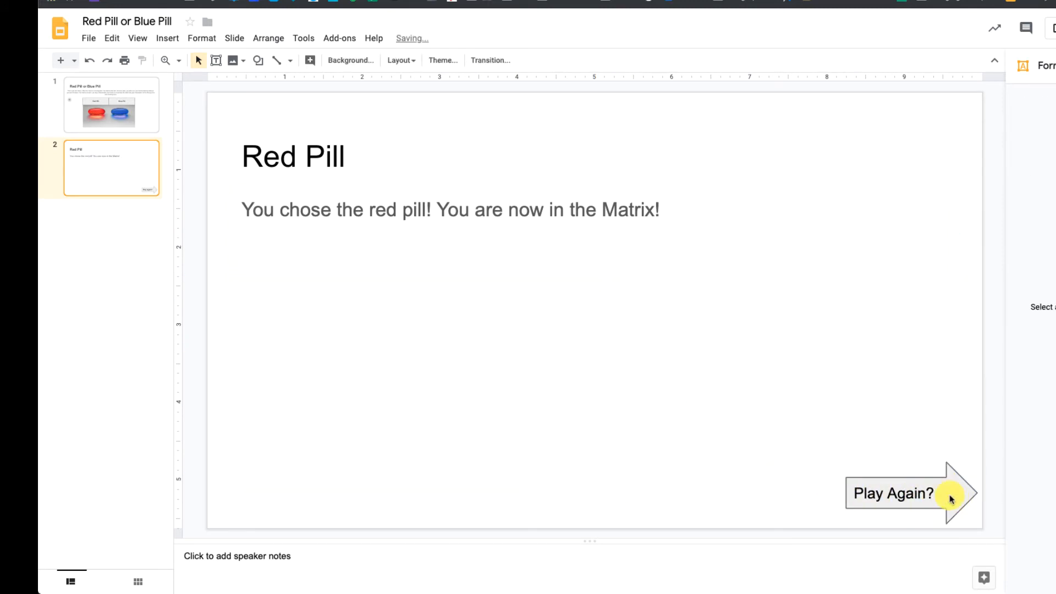
Link the Play Again? arrow to the First Slide of this presentation
left_click(967, 496)
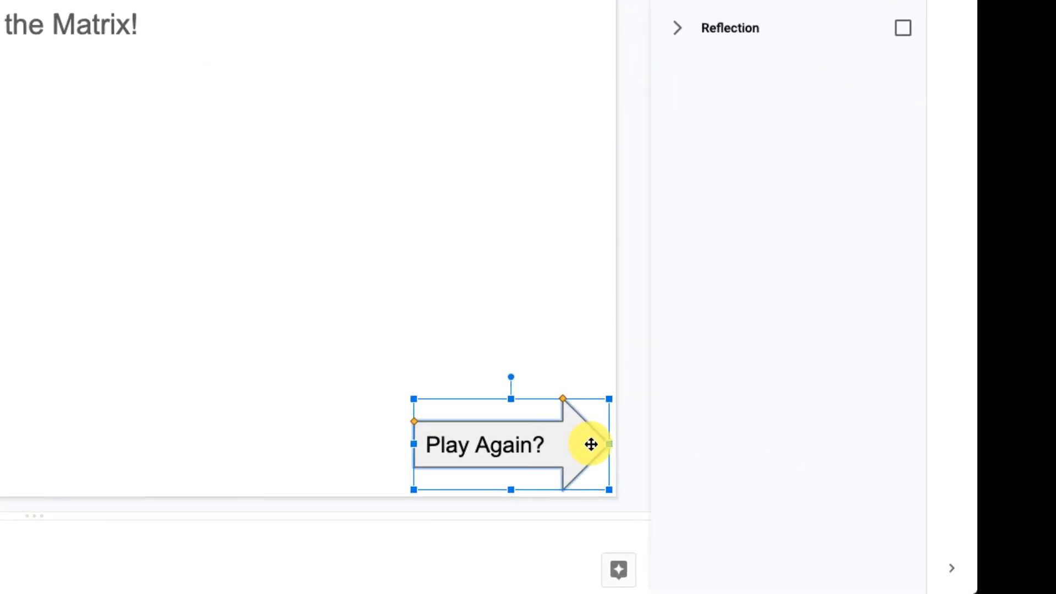
right_click(591, 445)
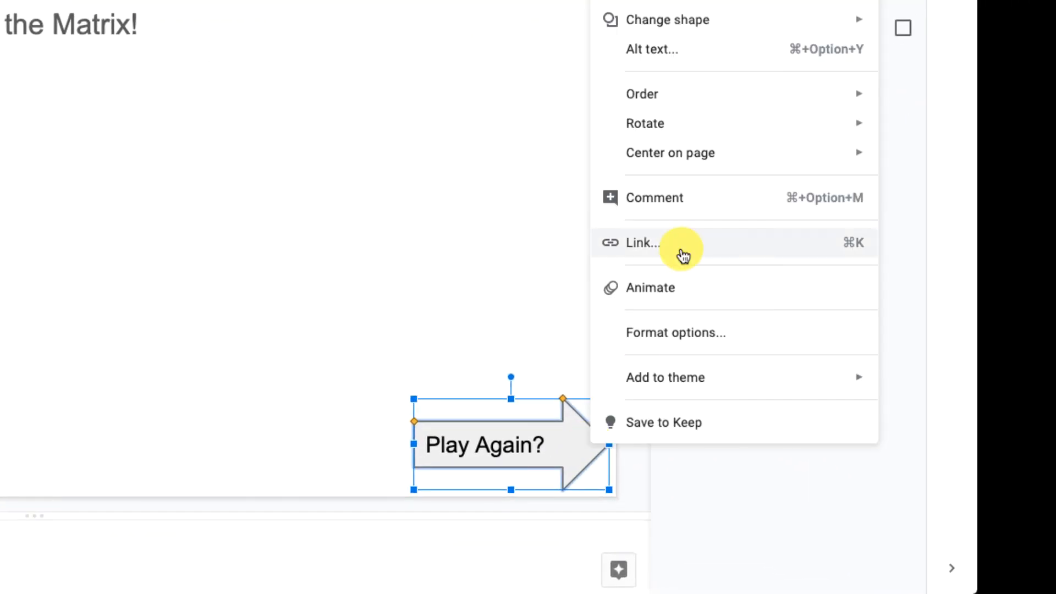
left_click(681, 250)
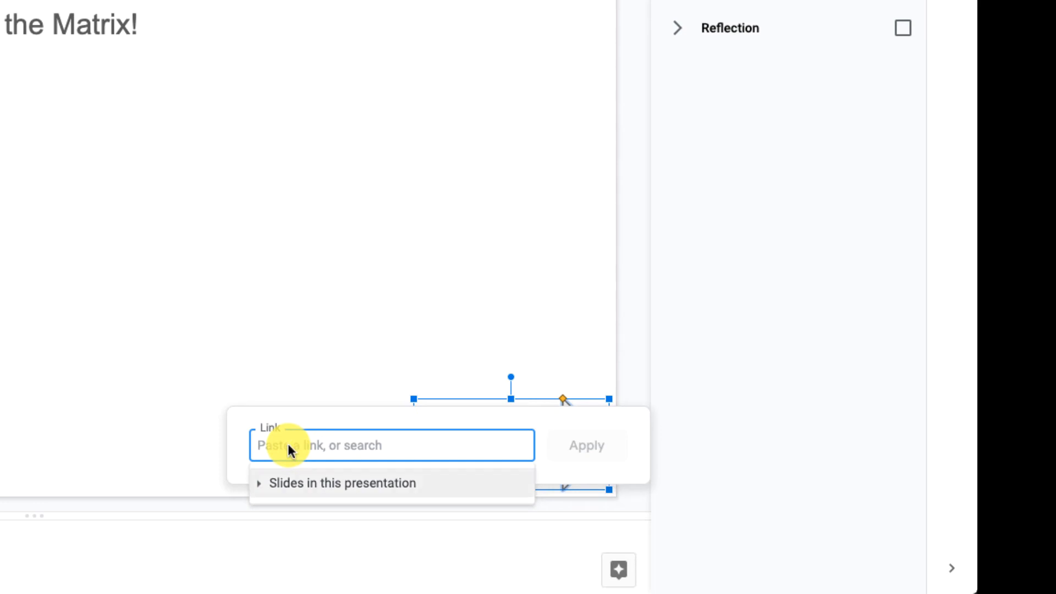
left_click(262, 487)
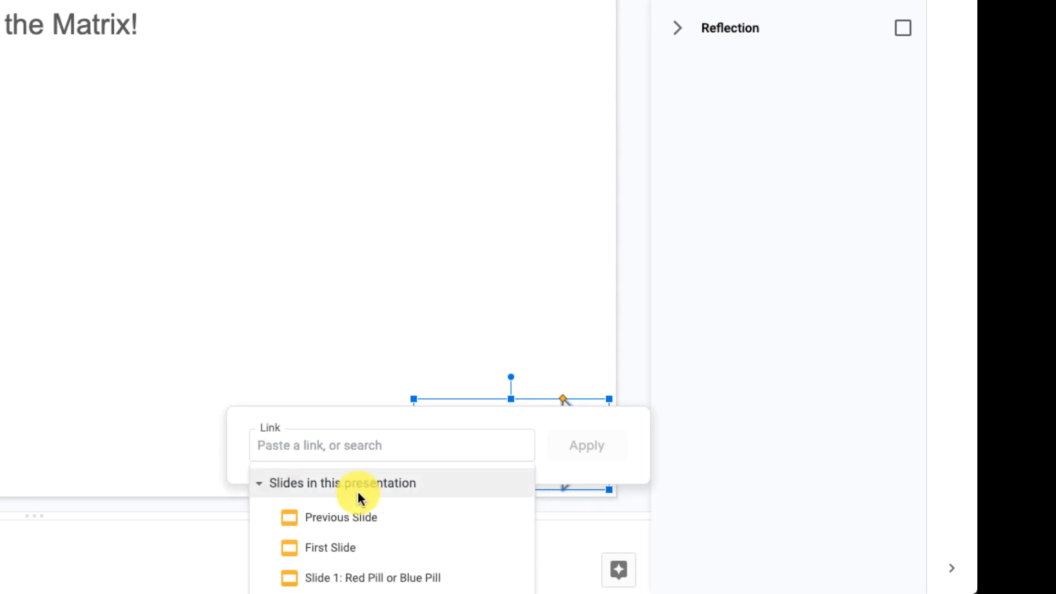
left_click(328, 544)
left_click(591, 450)
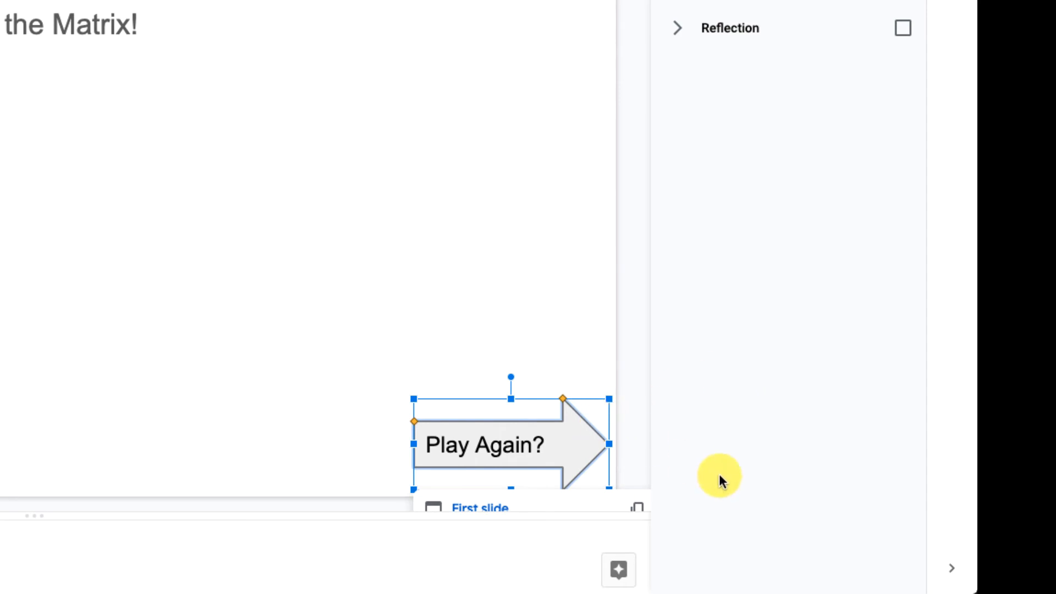
left_click(469, 265)
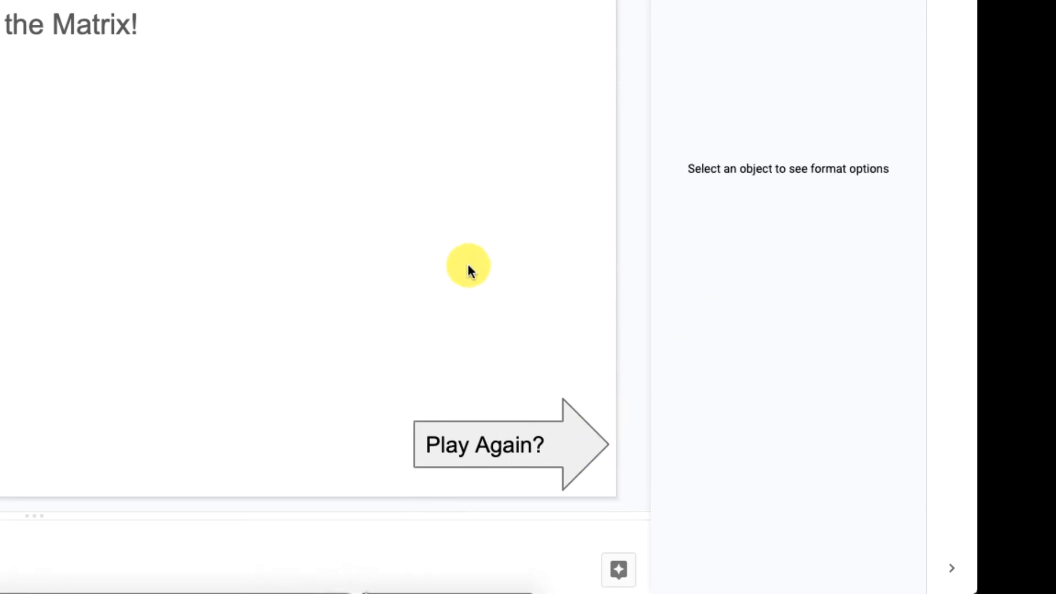
Follow the Play Again? arrow's link to check where it leads
left_click(546, 443)
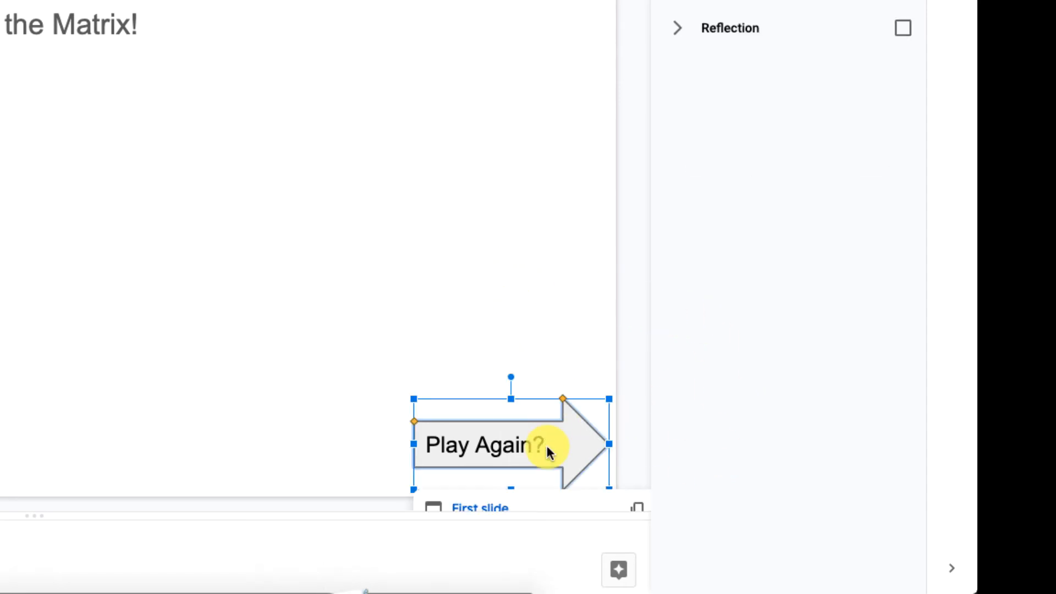
left_click(473, 508)
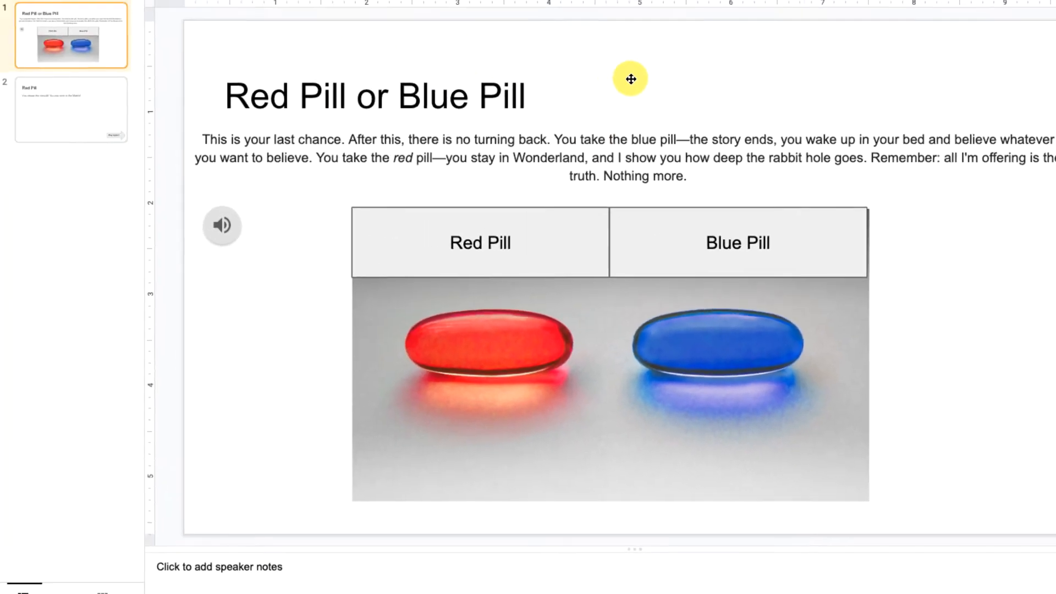
left_click(643, 82)
left_click(512, 409)
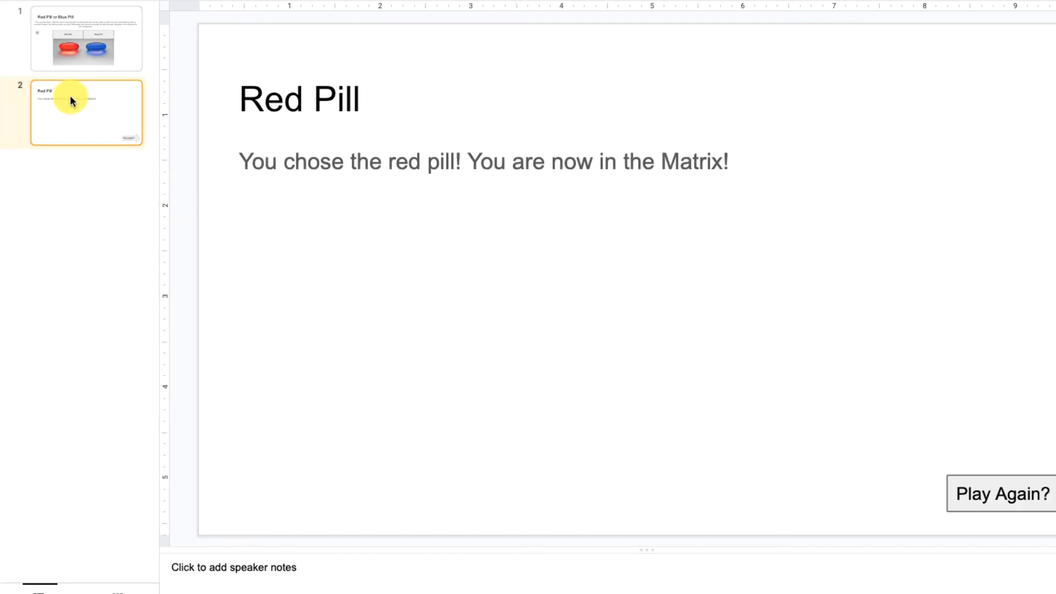
Duplicate the Red Pill slide and change the copy's title to "Blue Pill"
right_click(70, 94)
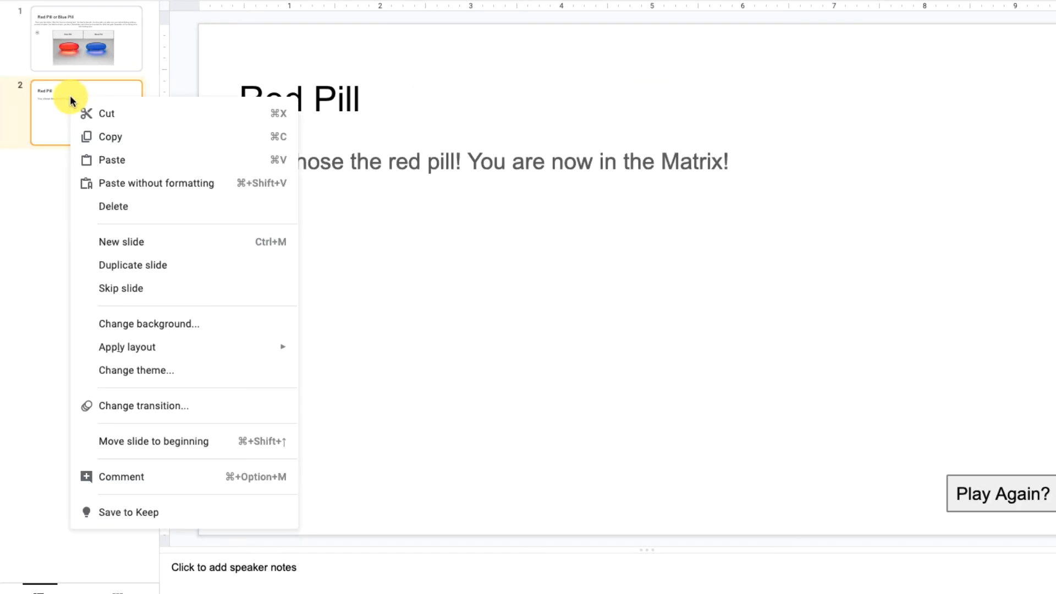
left_click(133, 265)
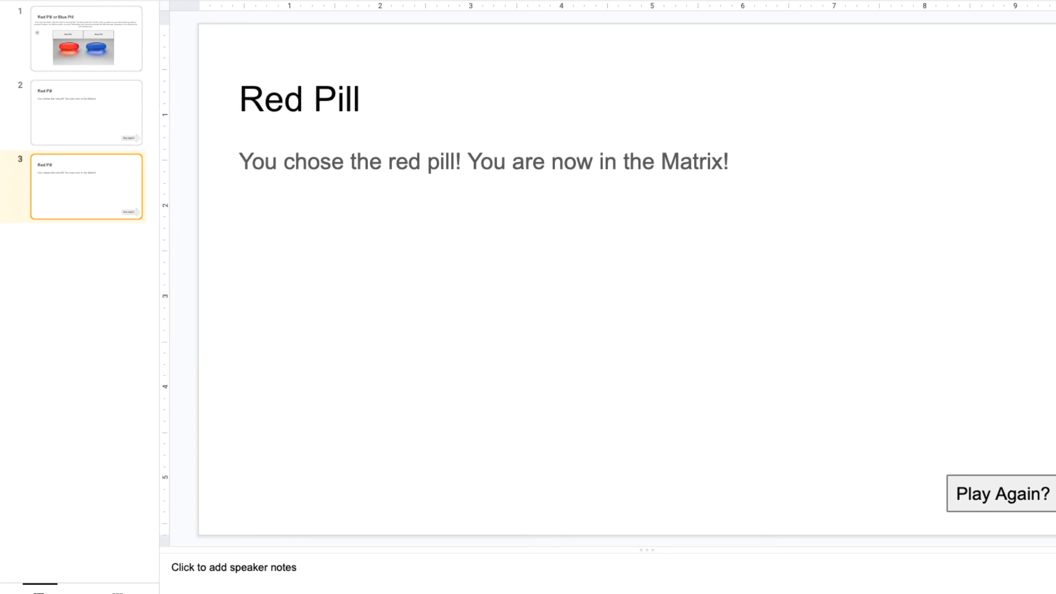
double_click(274, 98)
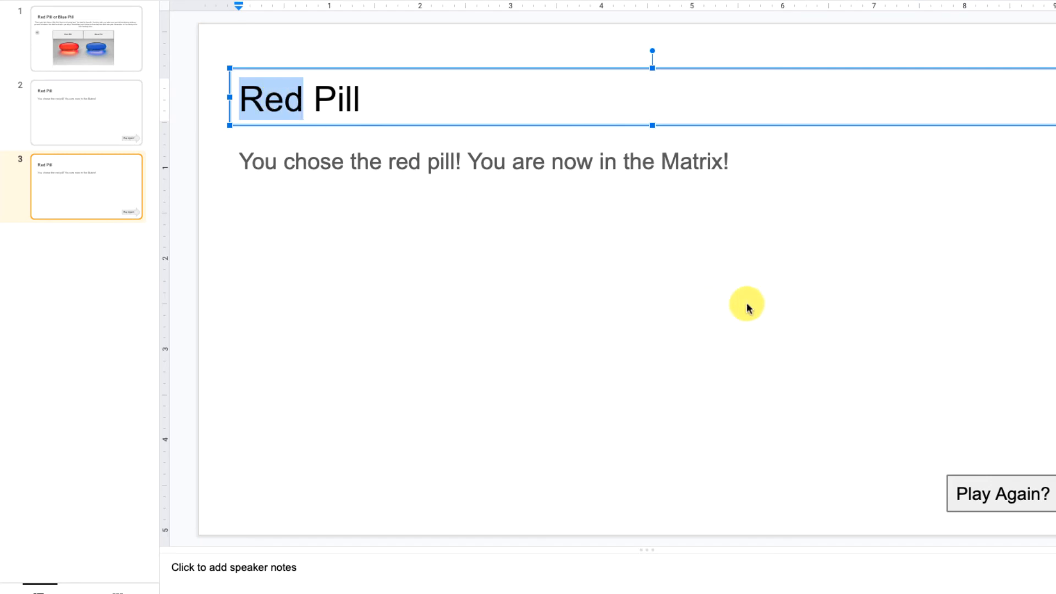
type("Blue")
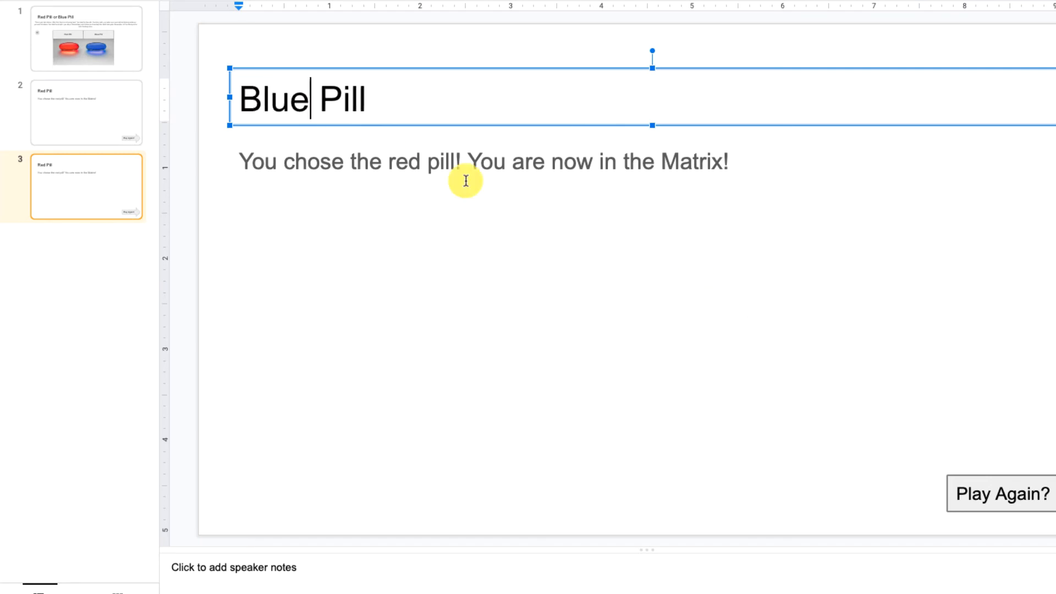
Change the Blue Pill slide's body to "You chose the blue pill! Life will continue to exist as if you never knew about the Matrix!"
left_click(393, 159)
double_click(408, 160)
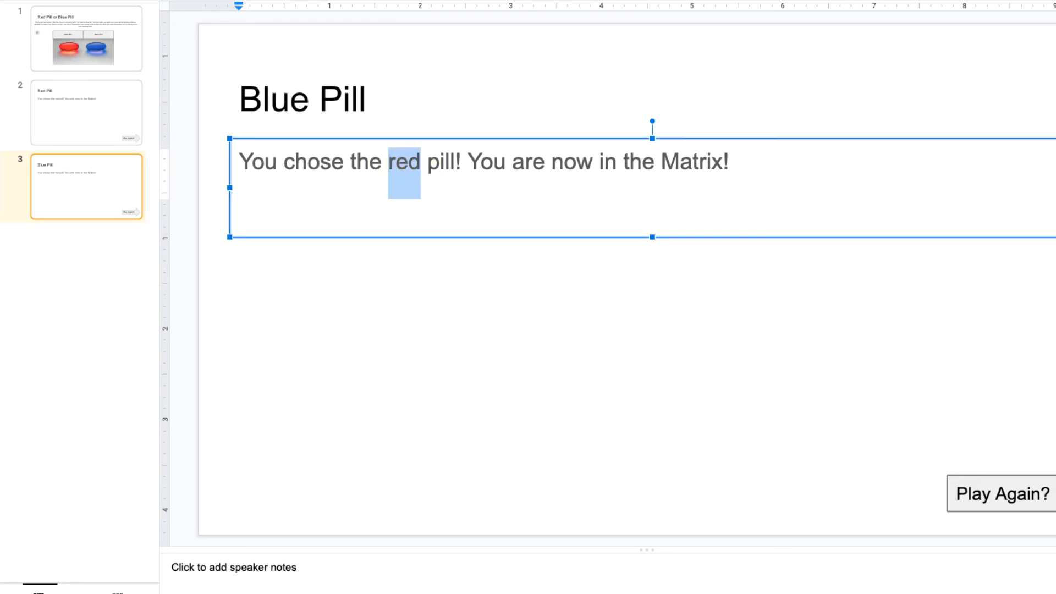
type("blue")
left_click_drag(477, 161, 743, 170)
type("Li")
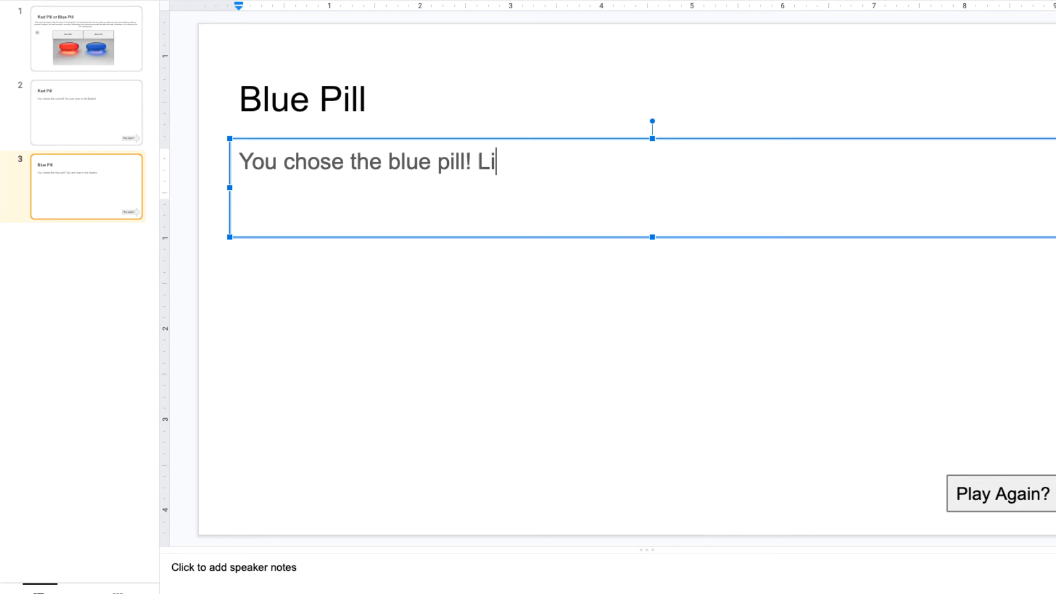
type("fe will continue to eist")
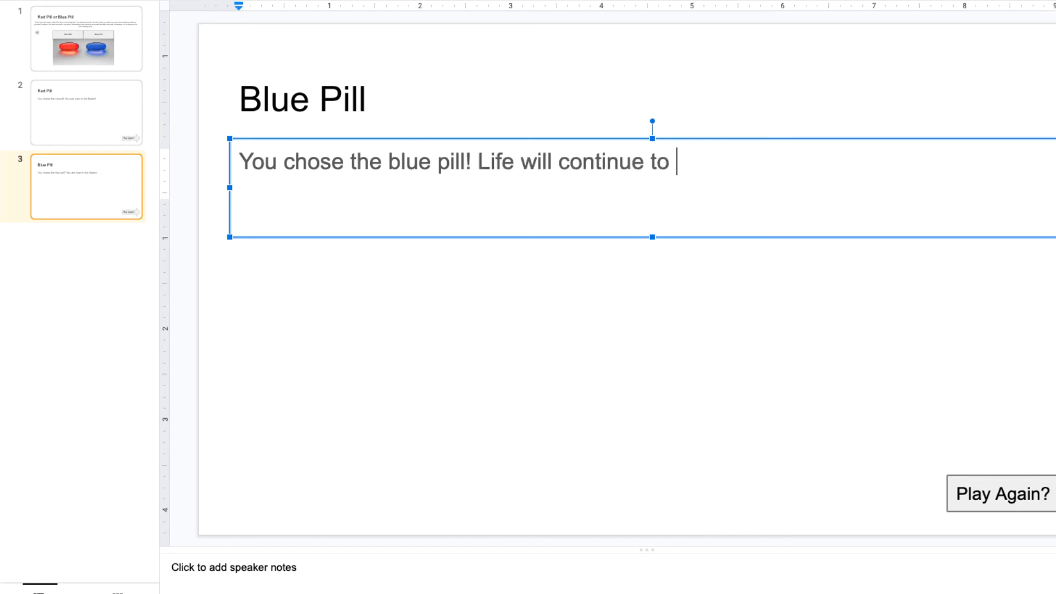
key("BackSpace")
key("BackSpace")
type("xist ")
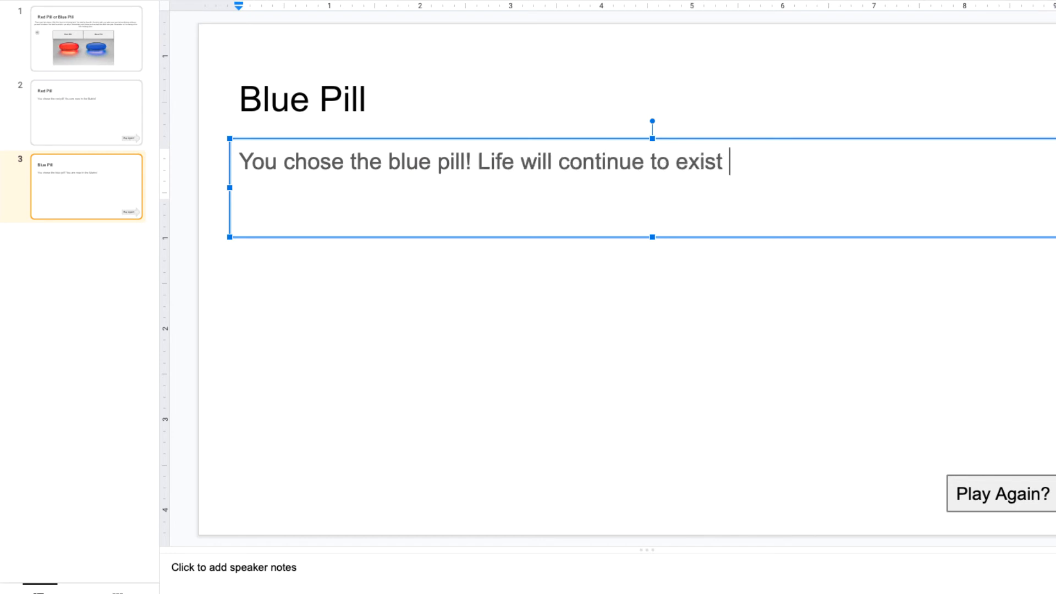
type("as if you never knew")
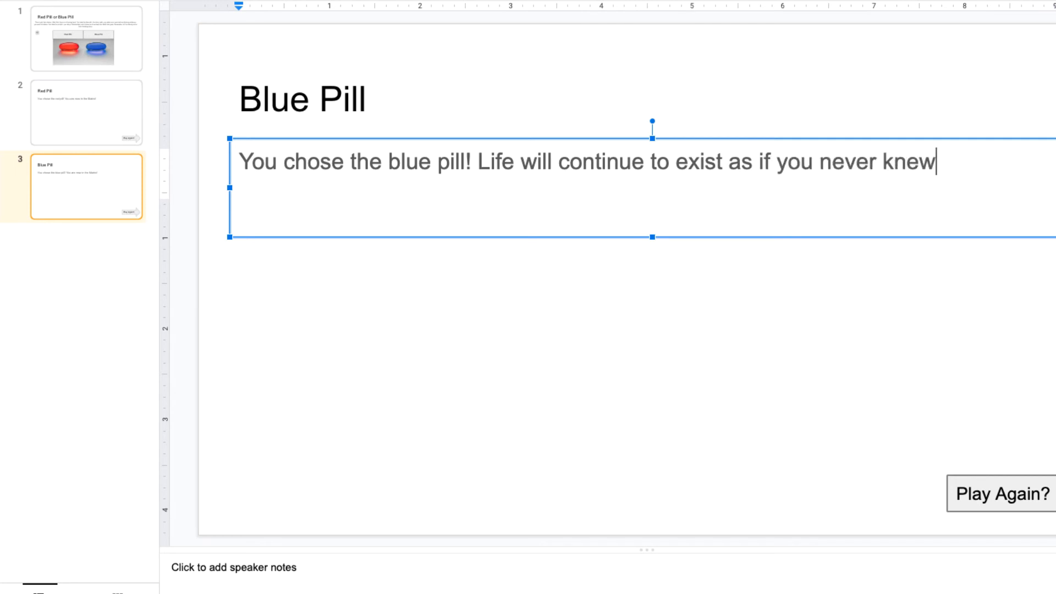
type(" about the Matri")
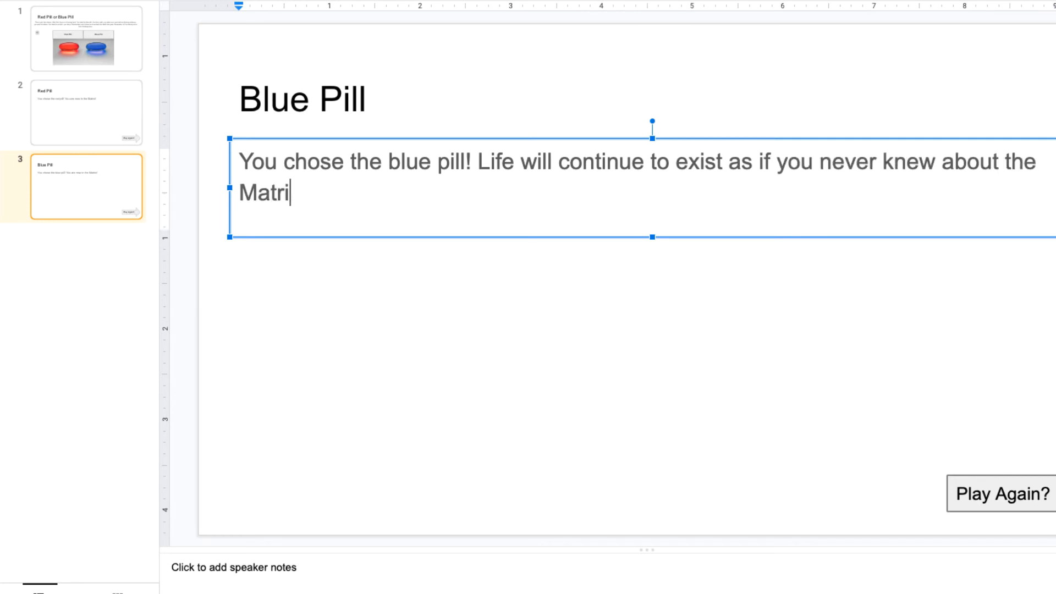
type("x!")
left_click(706, 268)
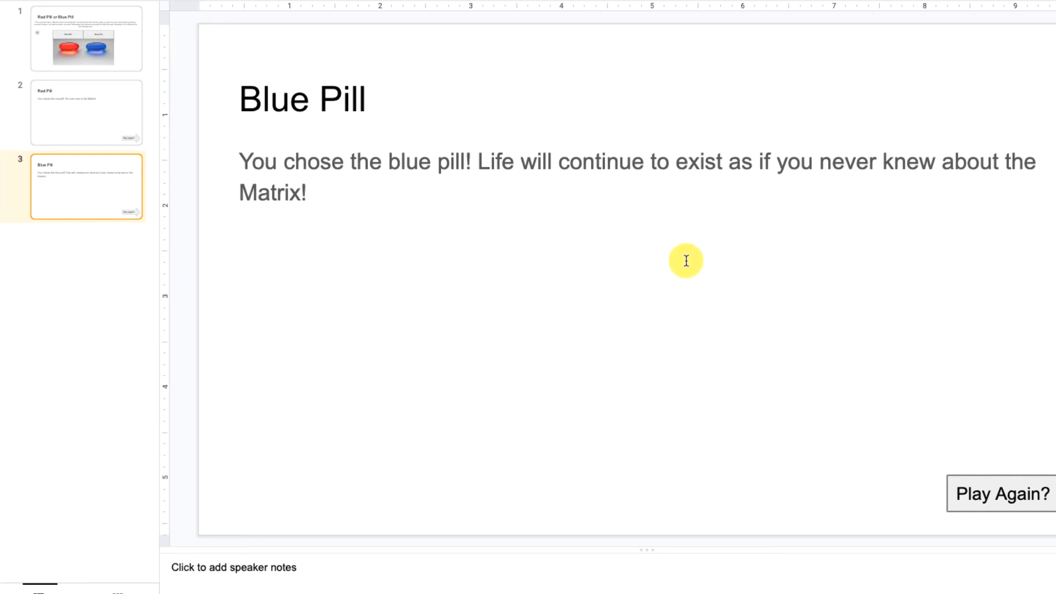
Start a link on slide 1's Red Pill rectangle and list the presentation's slides as possible targets
left_click(93, 52)
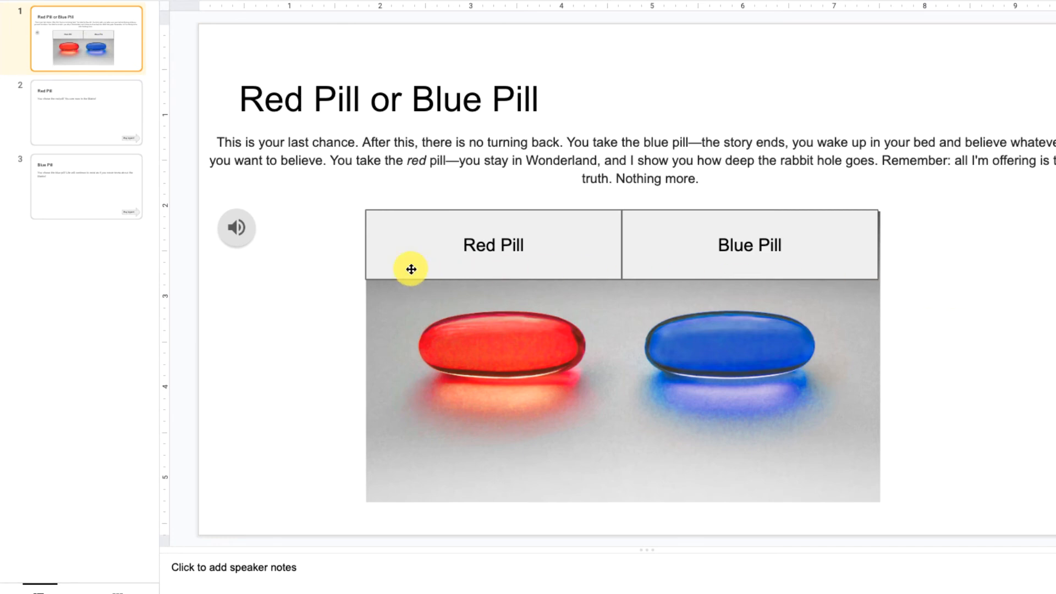
left_click(392, 259)
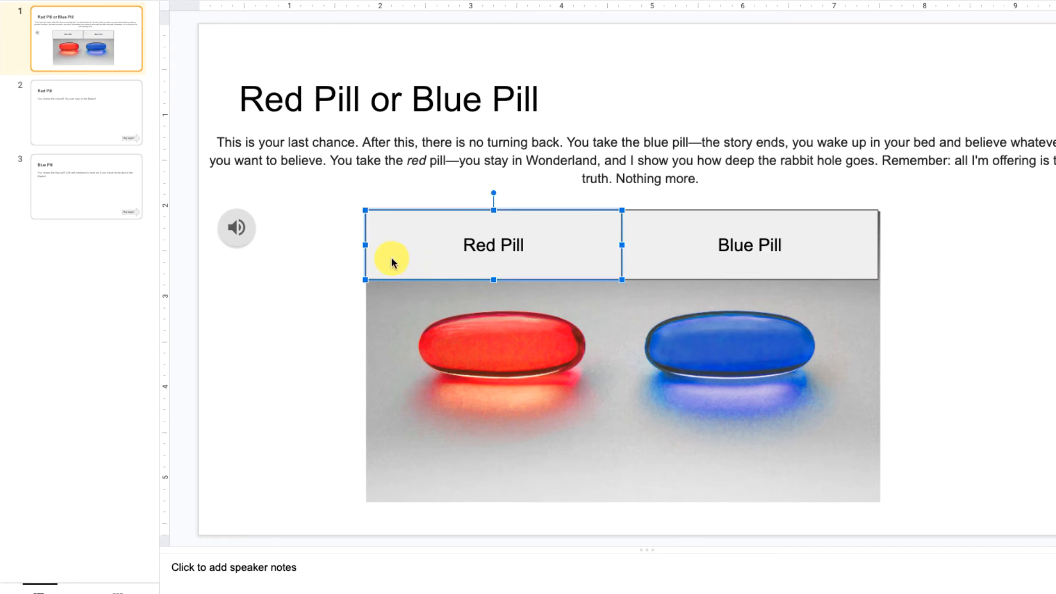
right_click(392, 261)
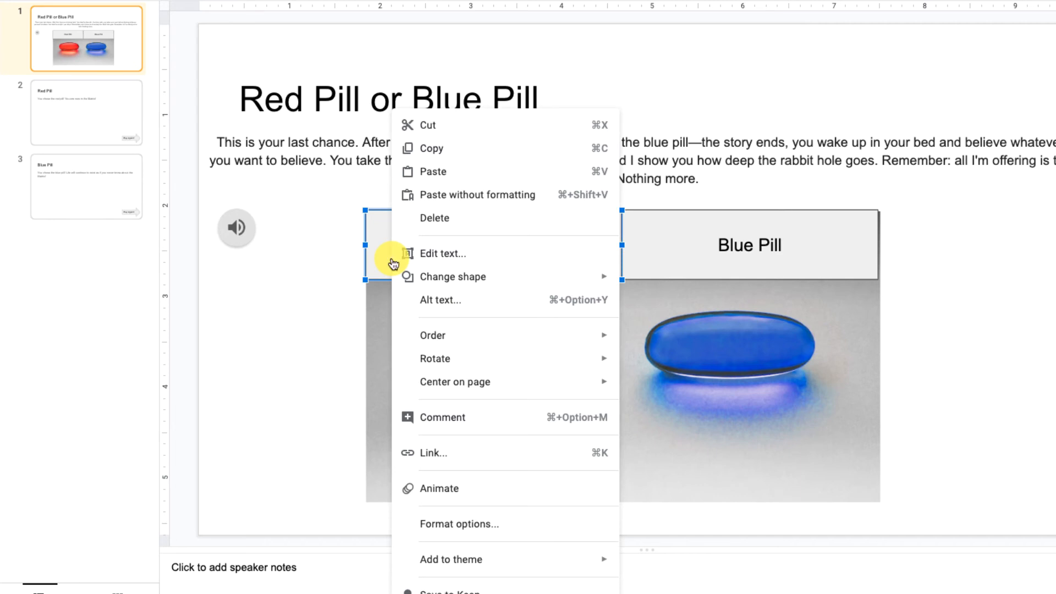
left_click(478, 450)
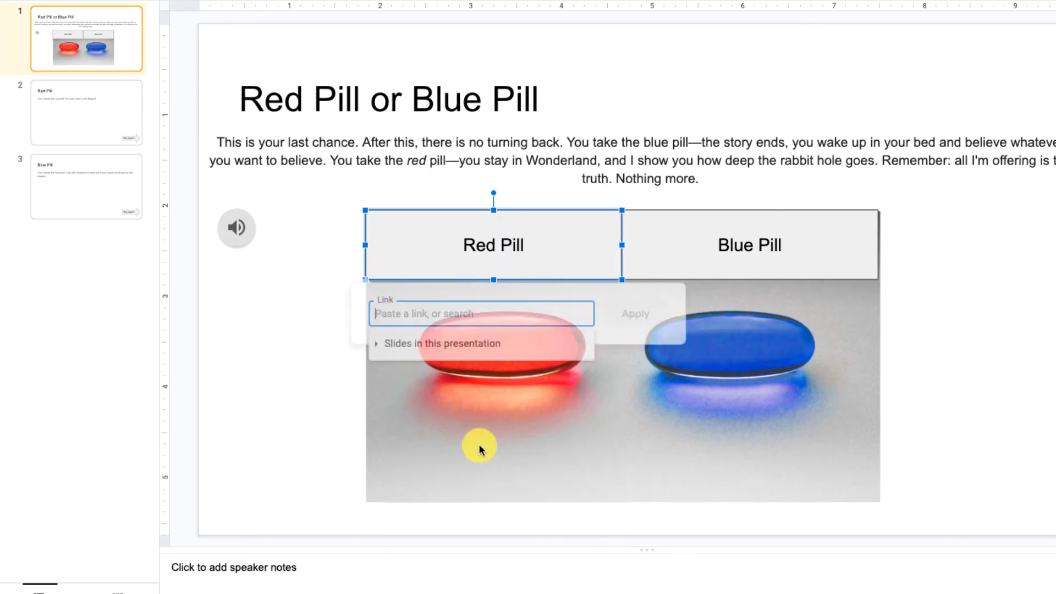
left_click(386, 347)
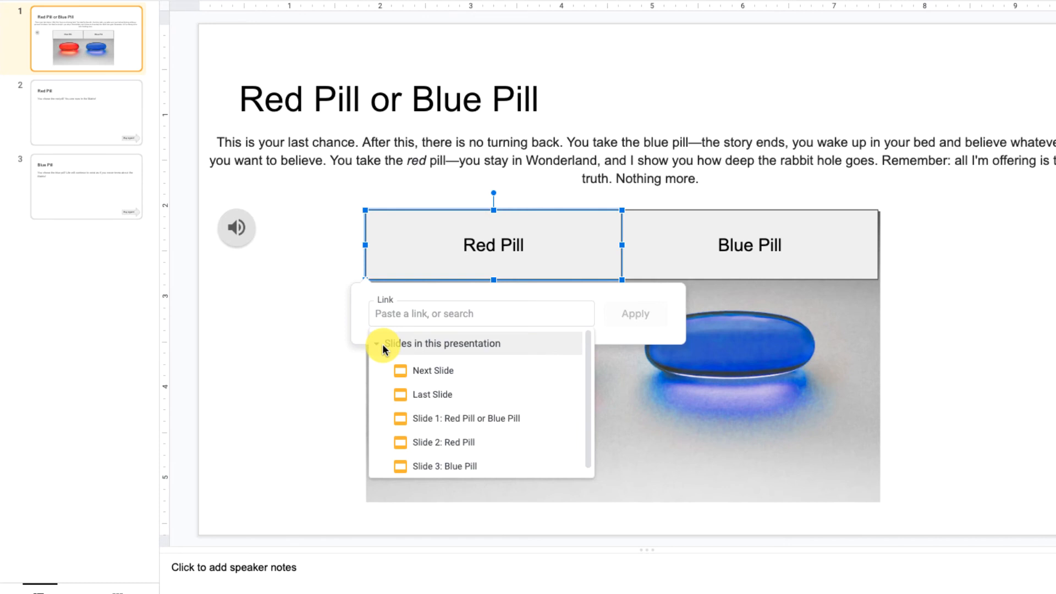